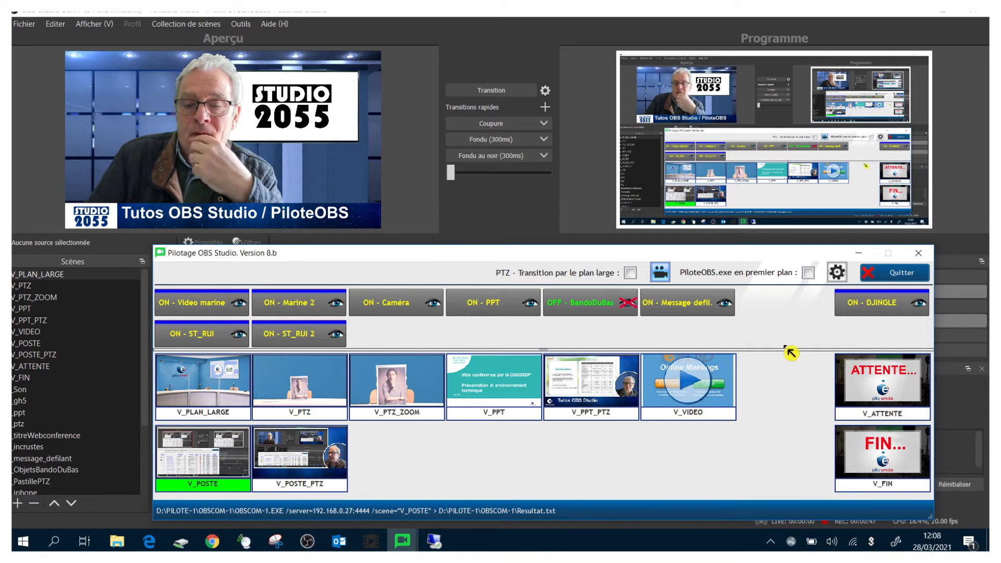
- Keep PiloteOBS in the foreground, clear of the sources list, and preview the OBS scenes V_PTZ_ZOOM, V_PPT_PTZ, V_POSTE and V_PLAN_LARGE
left_click(808, 273)
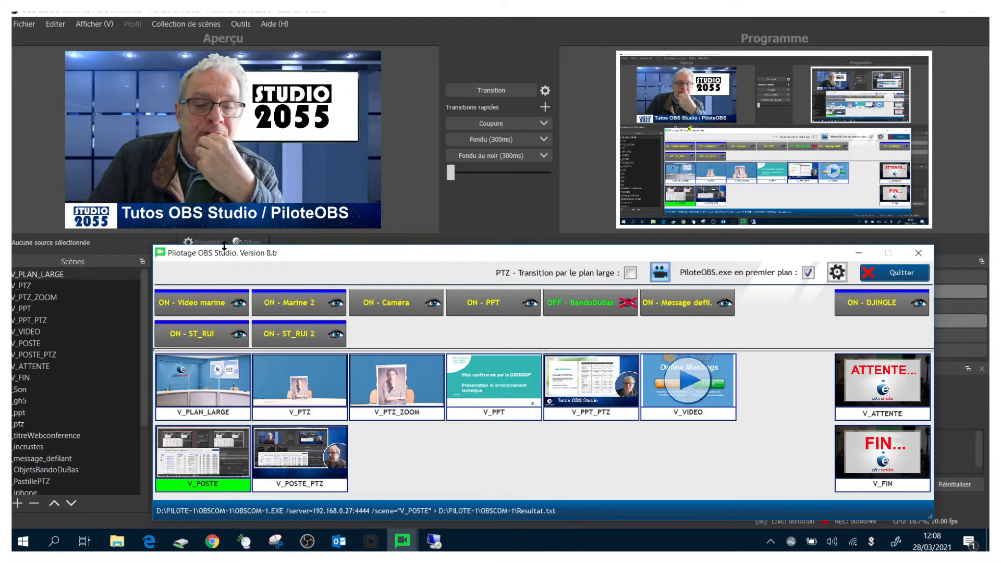
left_click_drag(232, 266, 315, 275)
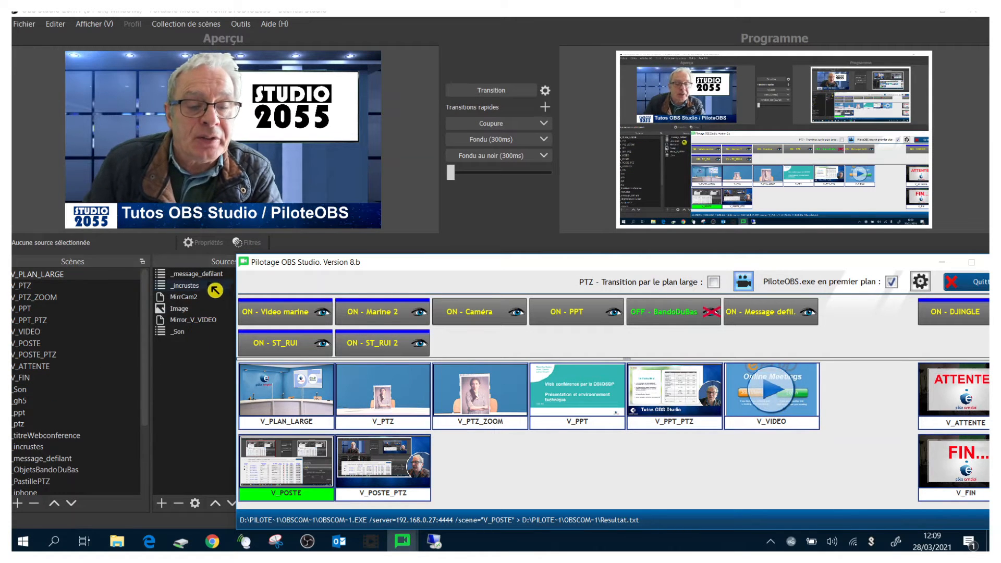
left_click(43, 297)
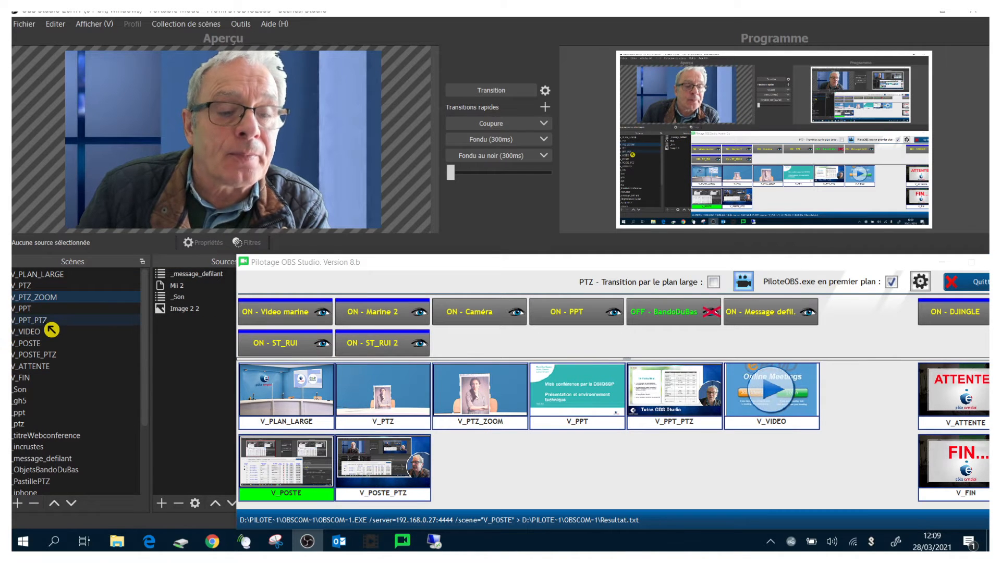
left_click(48, 321)
left_click(45, 345)
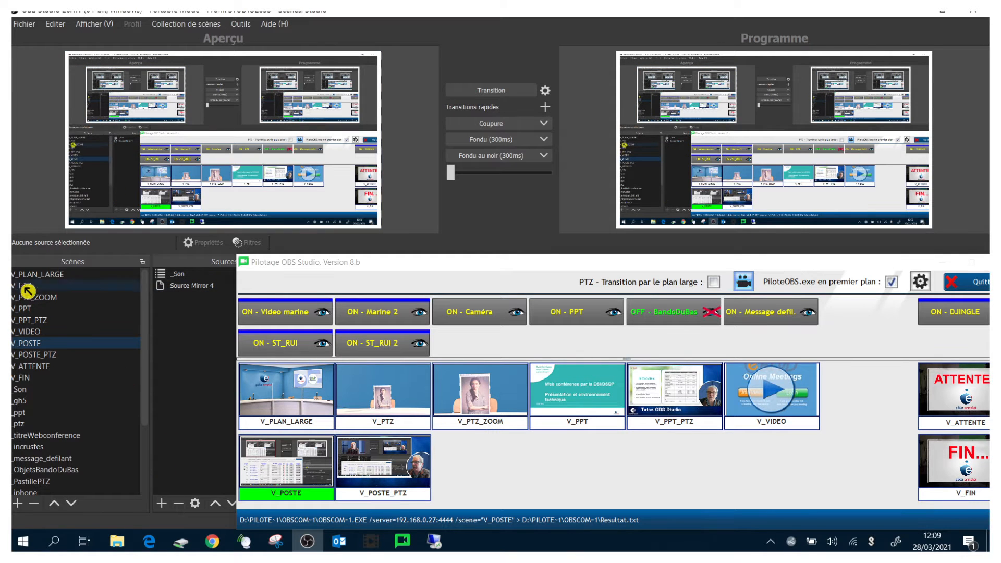
left_click(58, 276)
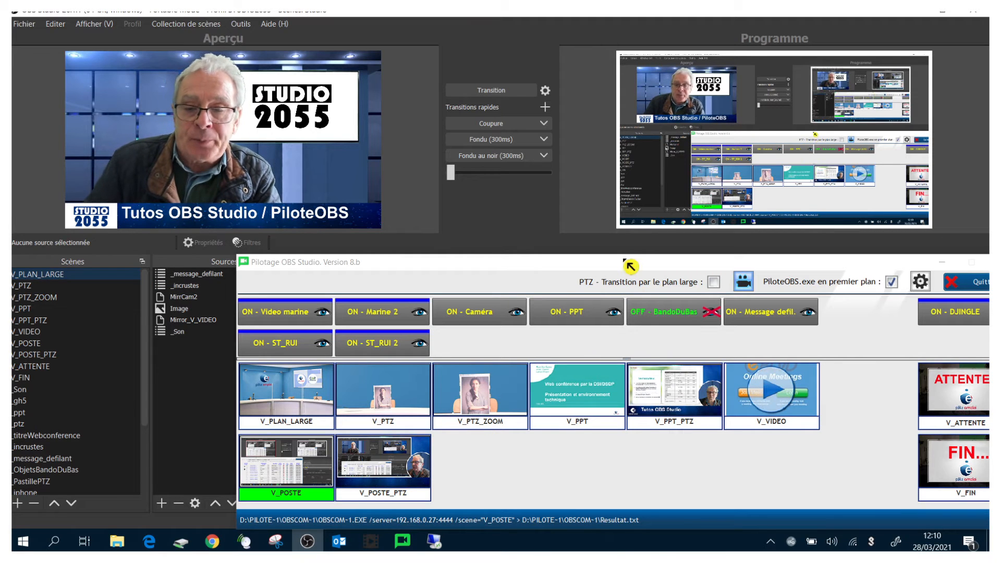
- Try a taller PiloteOBS window, shrink it back to fit its two scene rows, and place it below the preview and program views
left_click_drag(630, 275, 573, 137)
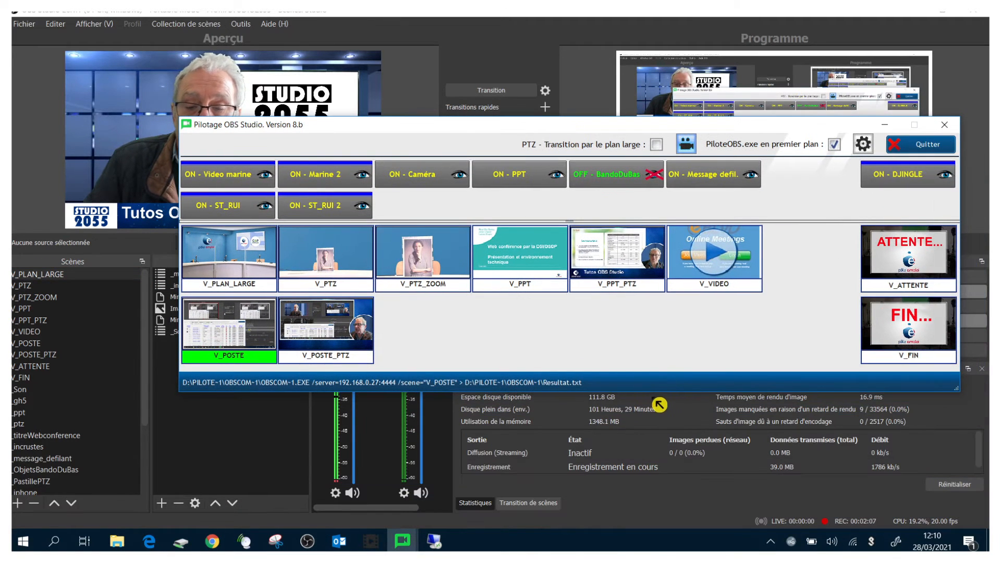
left_click_drag(650, 393, 649, 520)
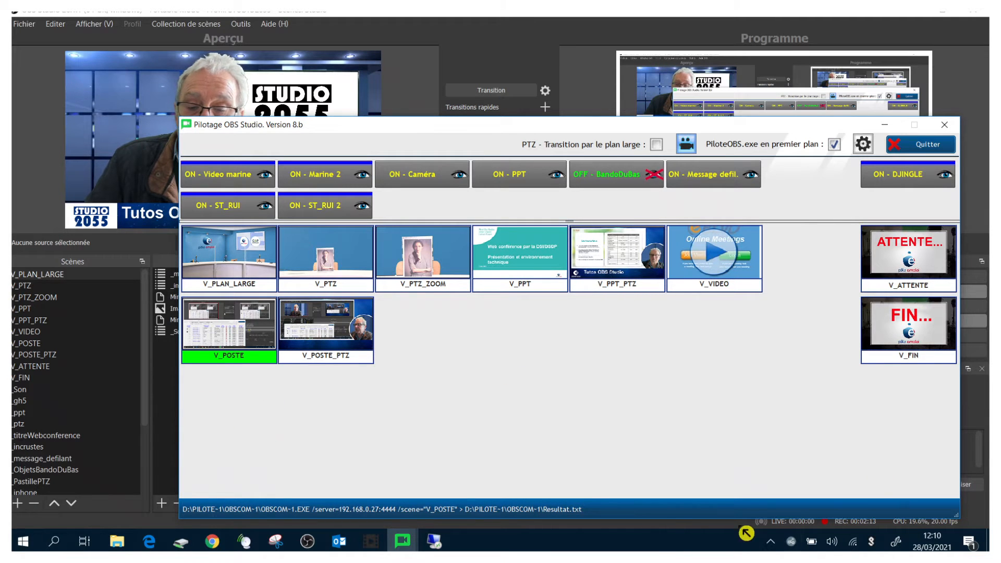
left_click_drag(668, 521, 672, 383)
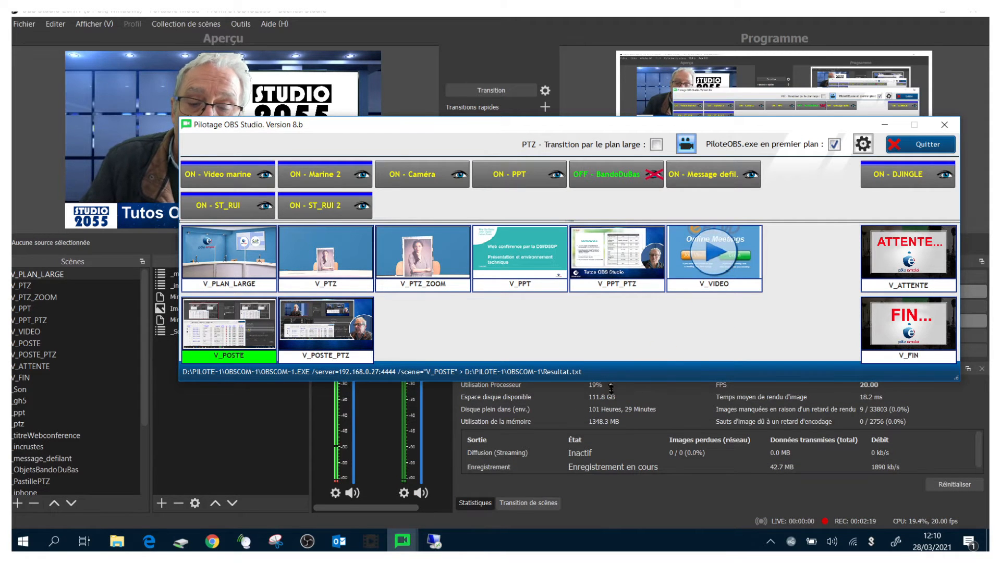
mouse_move(611, 388)
left_mouse_down()
mouse_move(611, 404)
mouse_move(612, 396)
left_mouse_up()
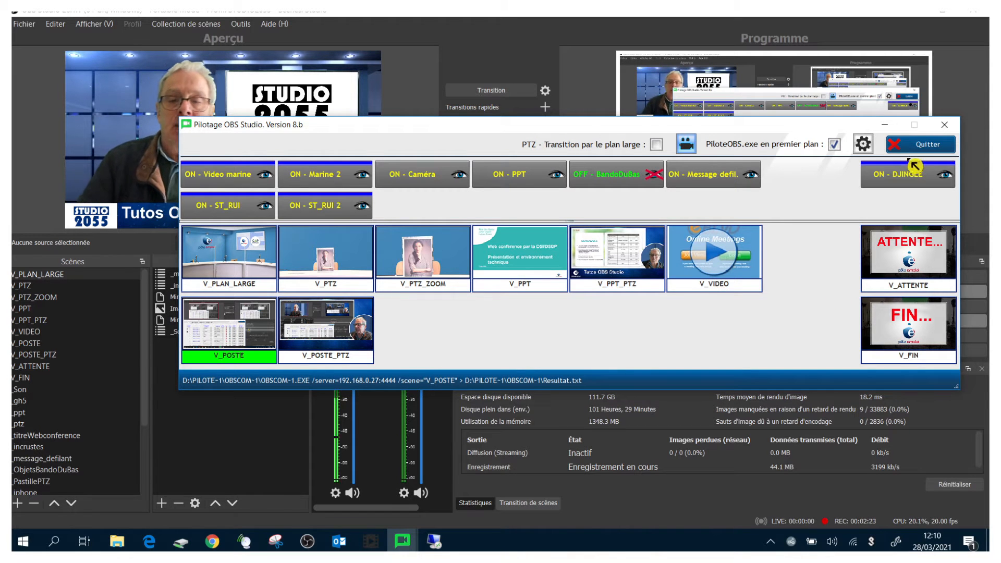
left_click_drag(585, 134, 581, 262)
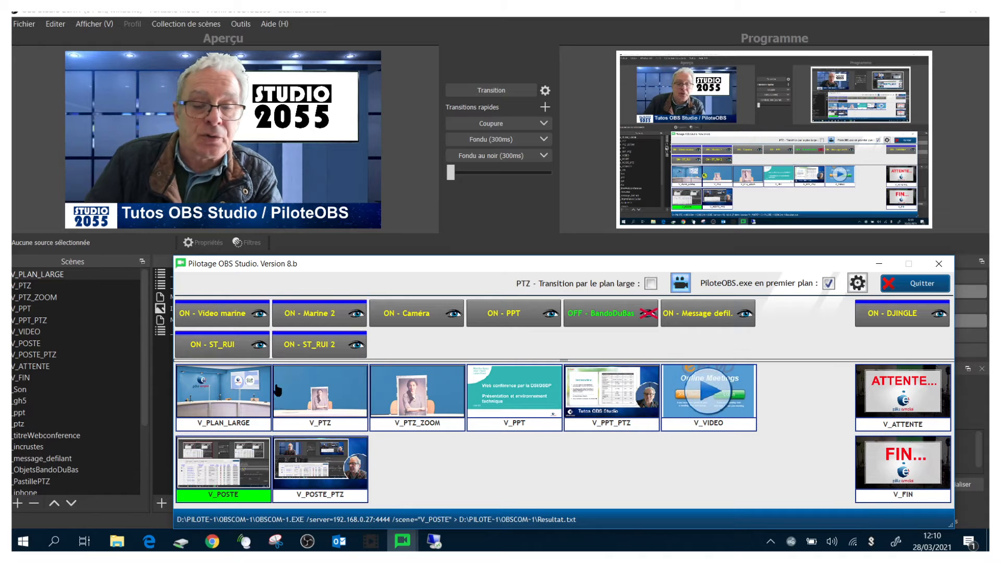
- Open the PiloteOBS environment configuration and bring its whole window into view, with the PiloteOBS foreground option turned off
left_click(857, 284)
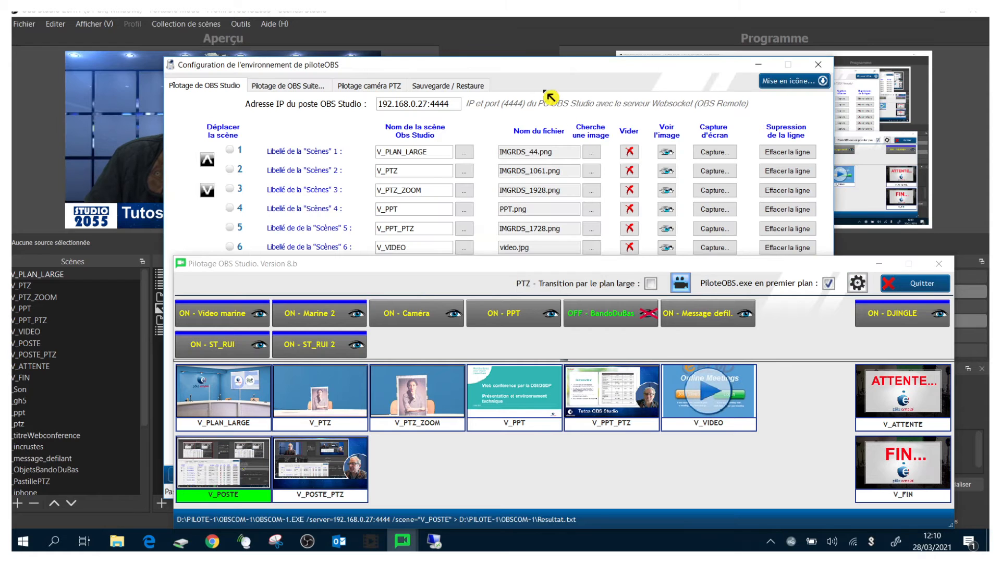
left_click(829, 283)
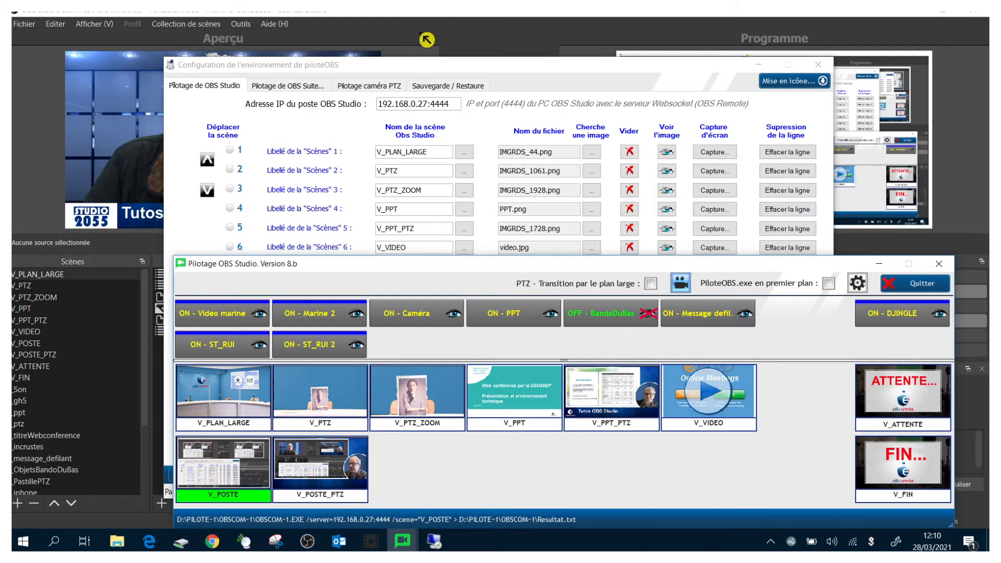
left_click_drag(440, 72, 440, 32)
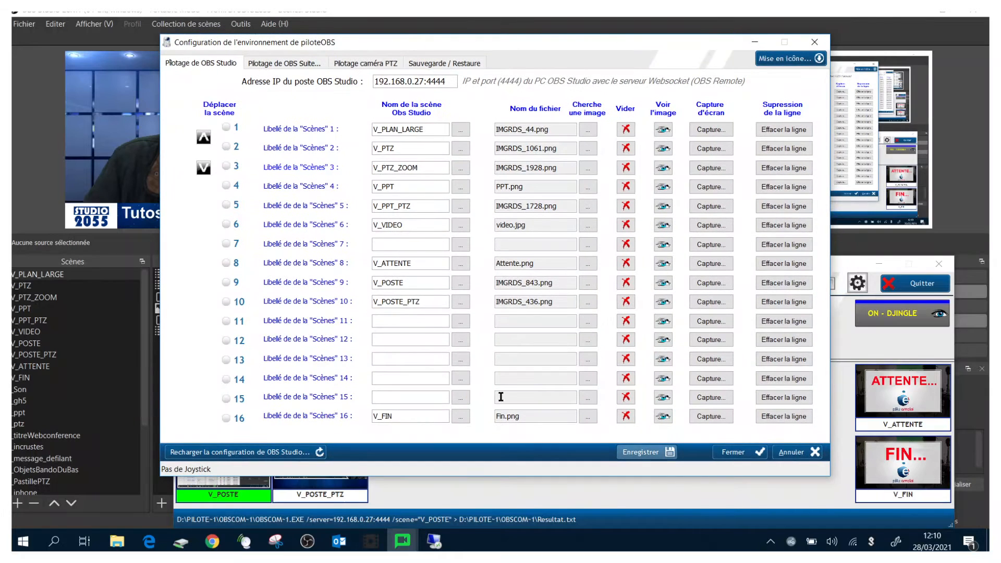
left_click_drag(854, 271, 945, 284)
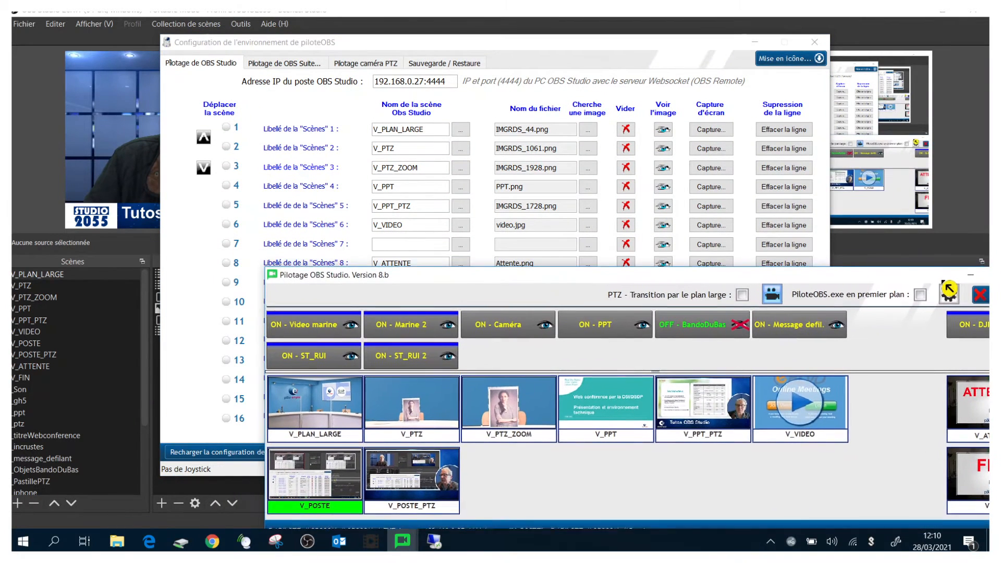
left_click_drag(465, 56, 483, 132)
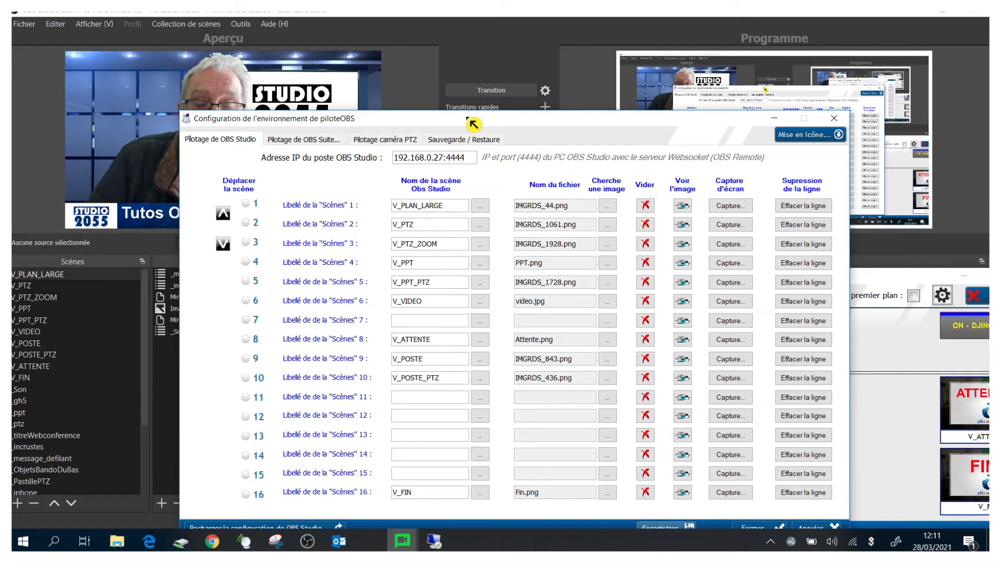
left_click_drag(473, 124, 410, 111)
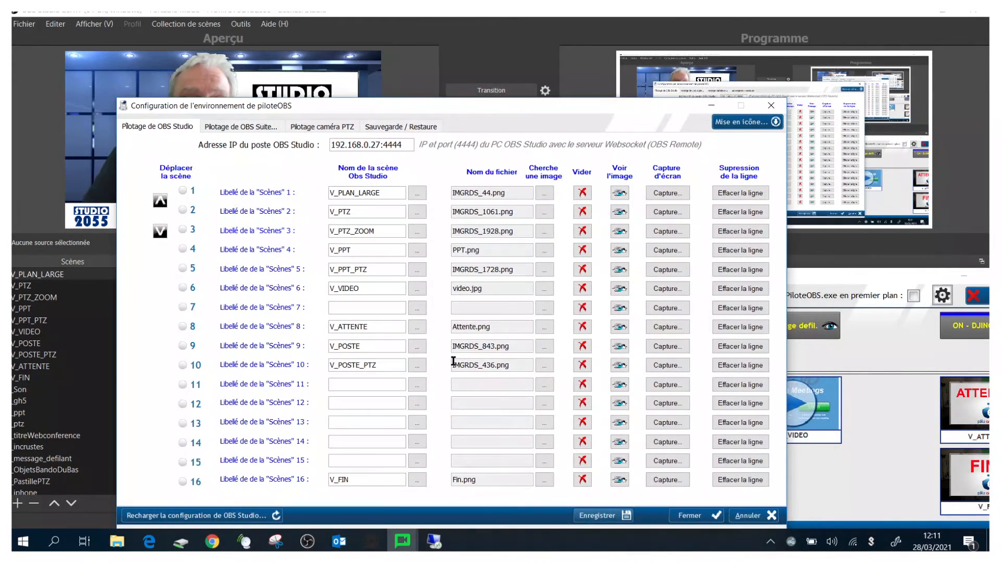
- Assign the OBS scene V_PTZ to scene line 12 from the list of OBS Studio scenes
left_click(417, 405)
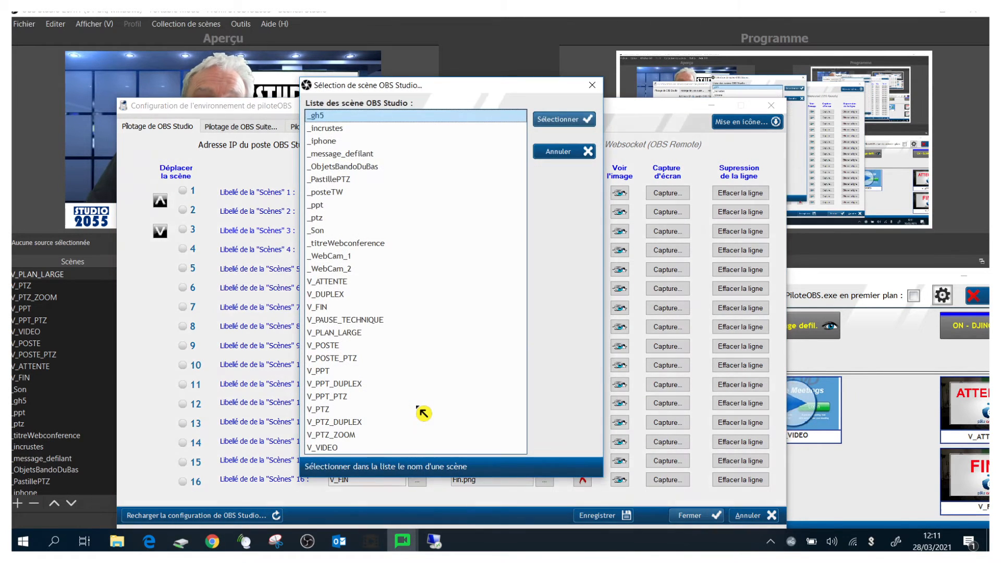
left_click(355, 409)
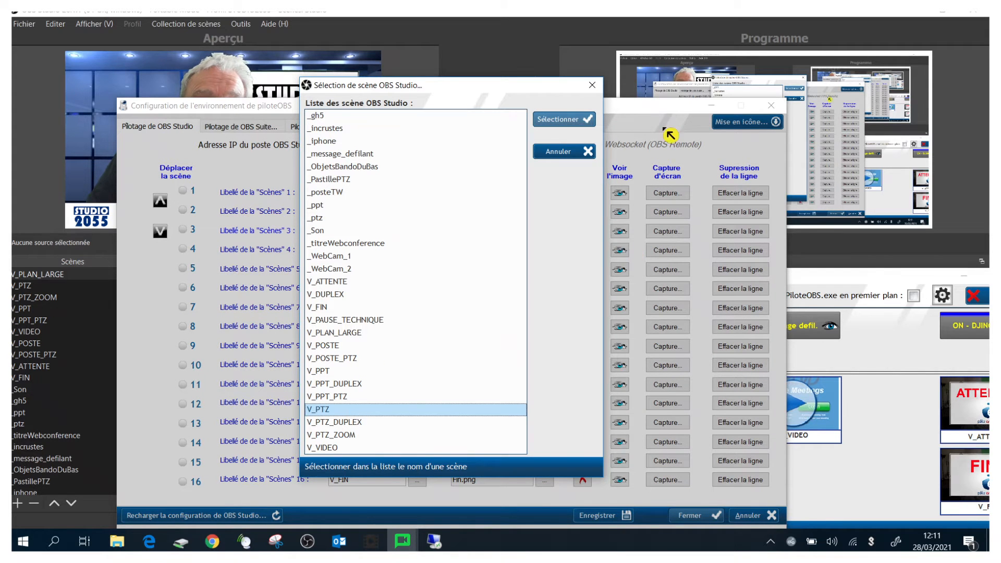
left_click(573, 121)
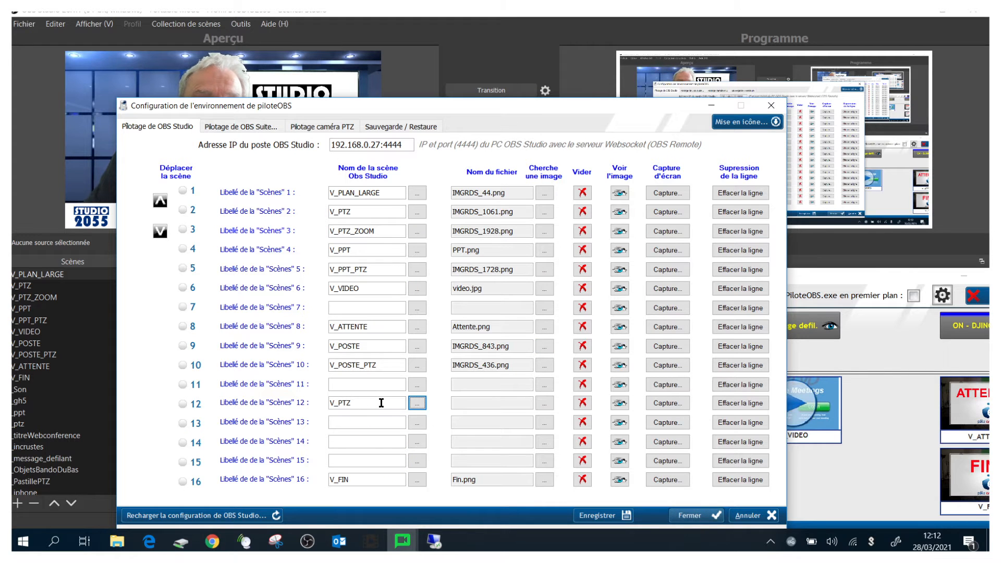
- Assign img_ppt.png from the Images folder as the picture for scene line 12 and view it
left_click(546, 405)
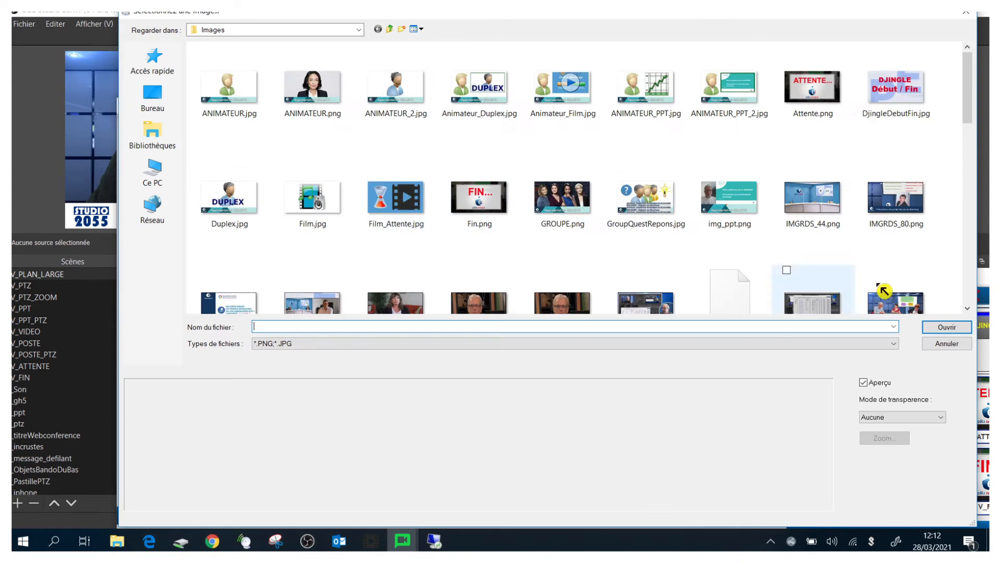
scroll(976, 97, "down", 1)
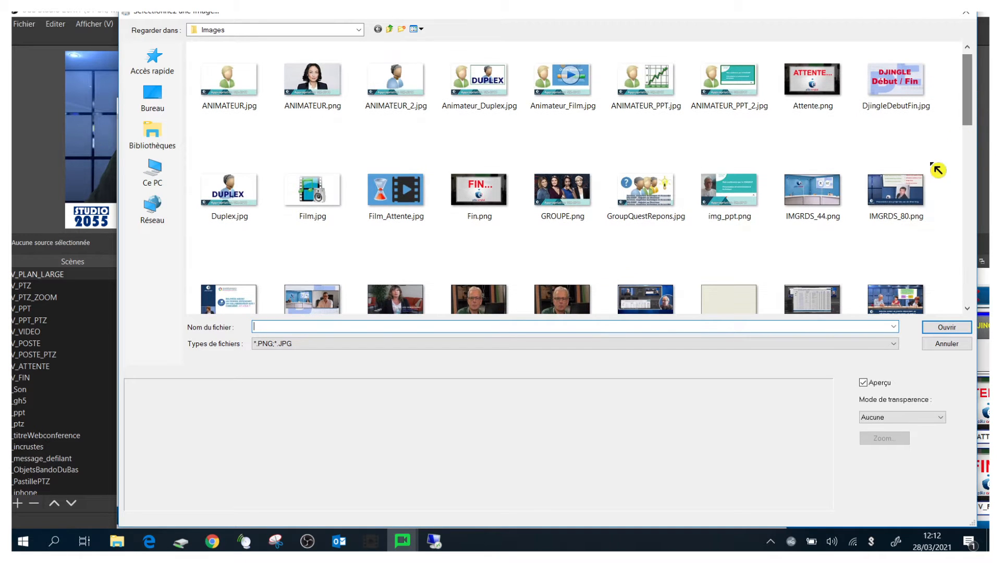
left_click(755, 197)
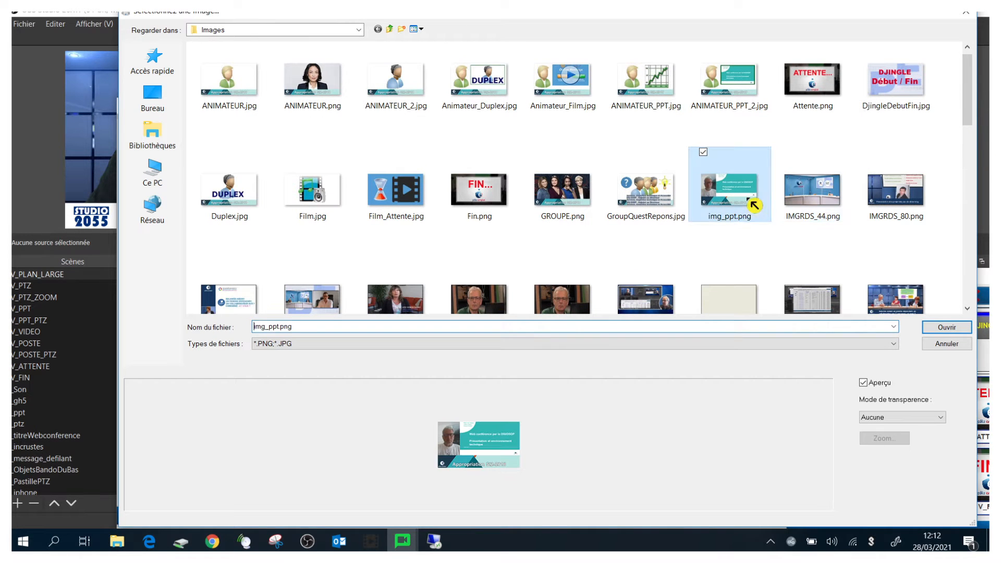
left_click(951, 328)
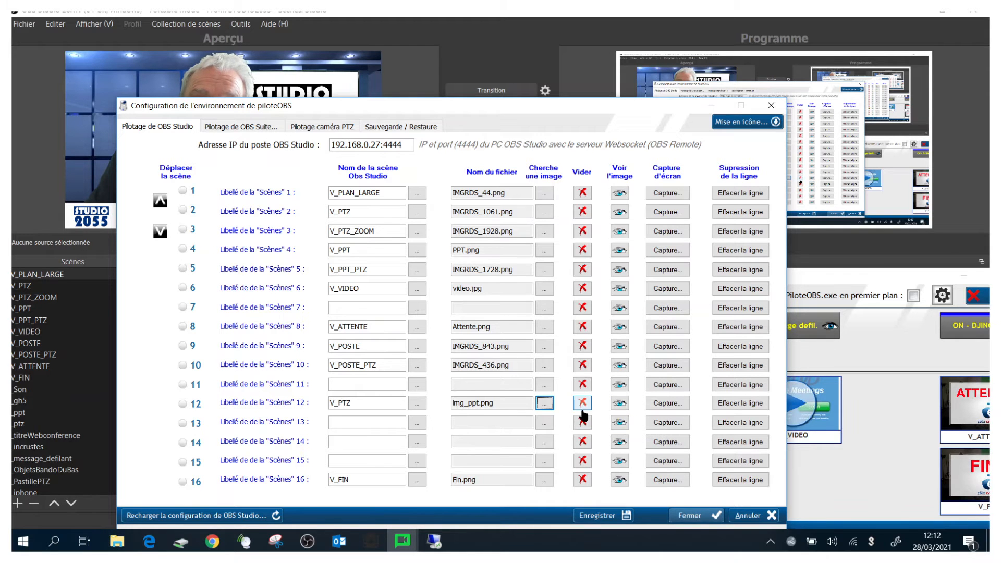
left_click(619, 405)
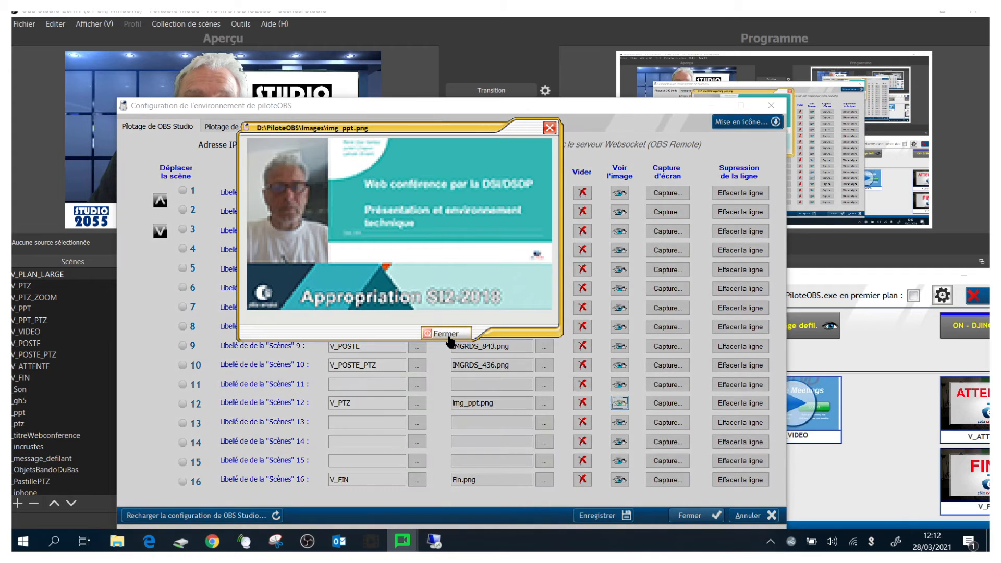
left_click(447, 335)
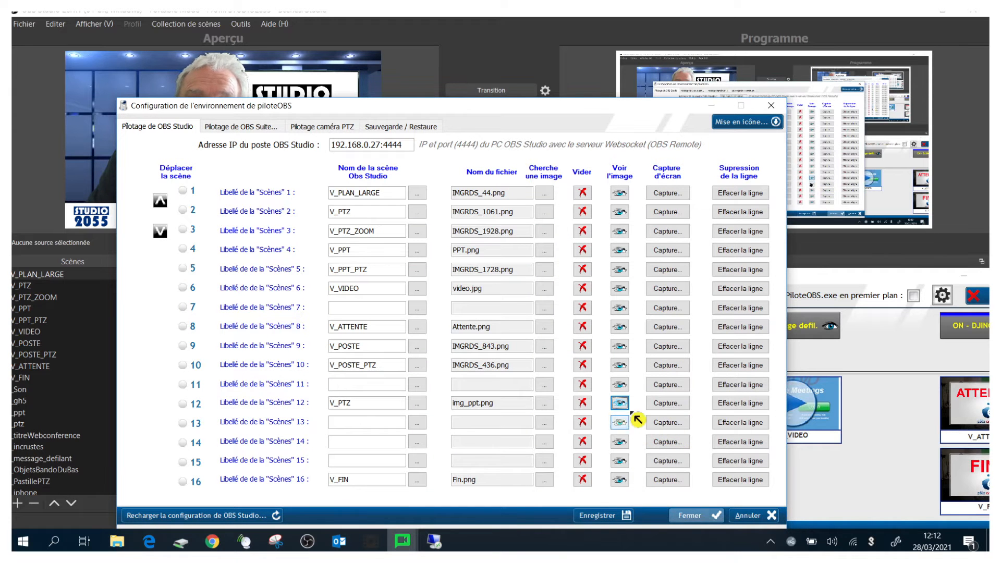
- Replace scene line 12's picture with a screen capture cropped to the OBS preview area
left_click(678, 408)
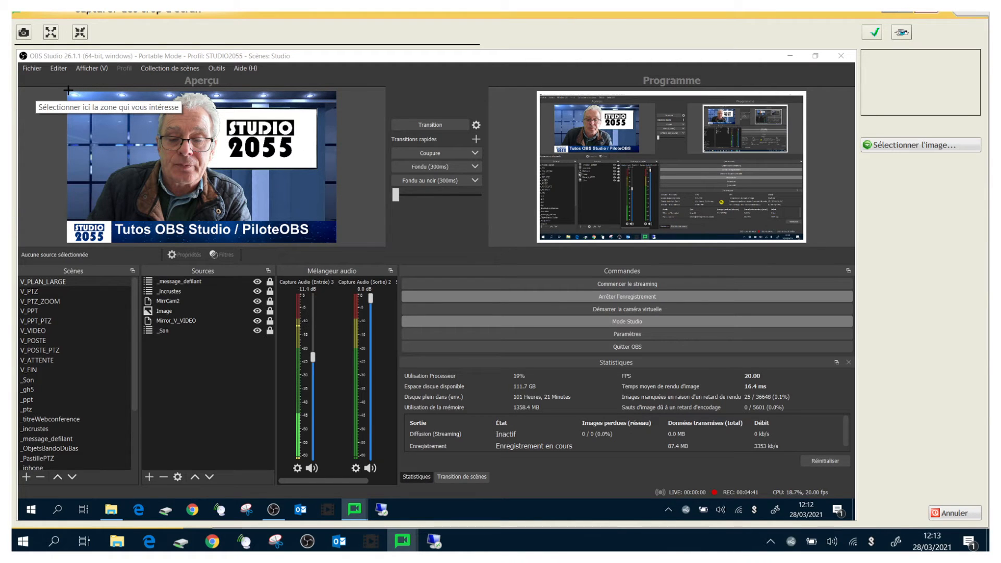
left_click_drag(68, 91, 120, 213)
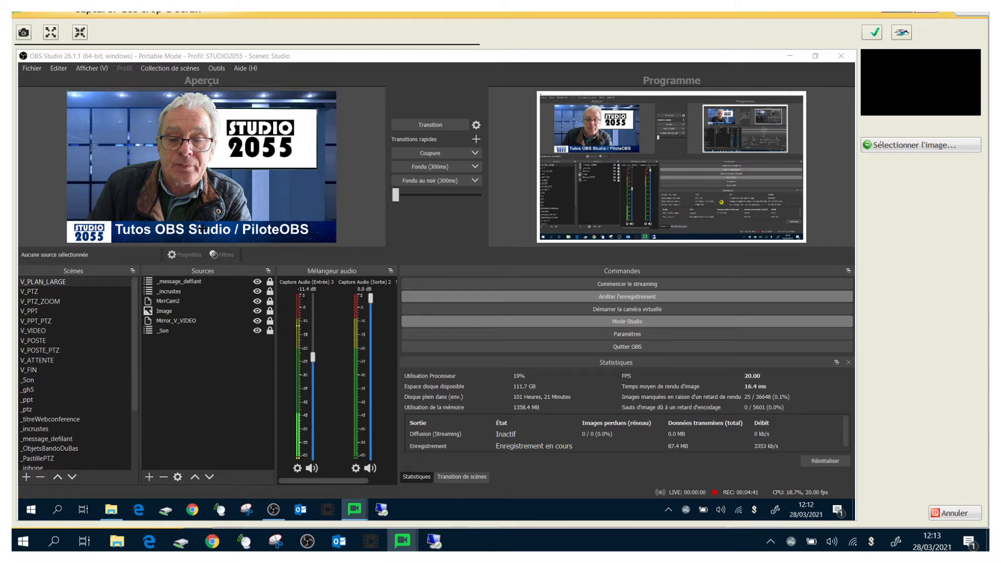
left_click_drag(203, 228, 334, 243)
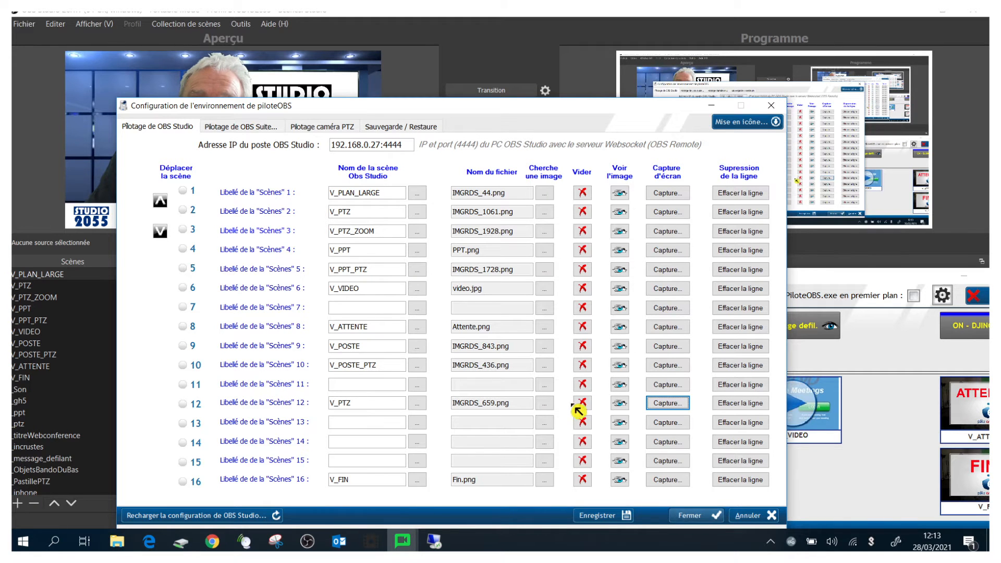
- View the captured picture of scene line 12 and erase all information on that line
left_click(619, 403)
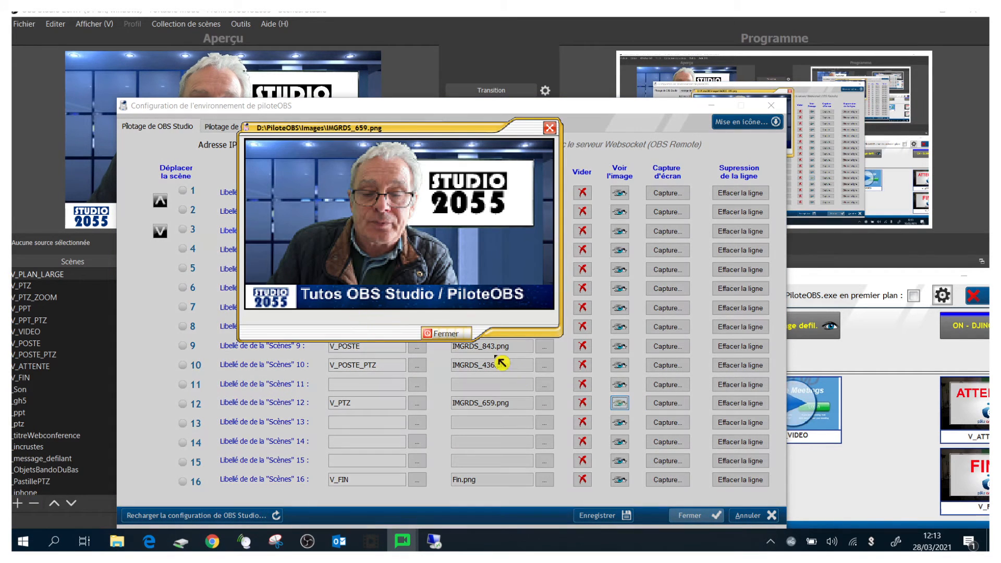
left_click(455, 334)
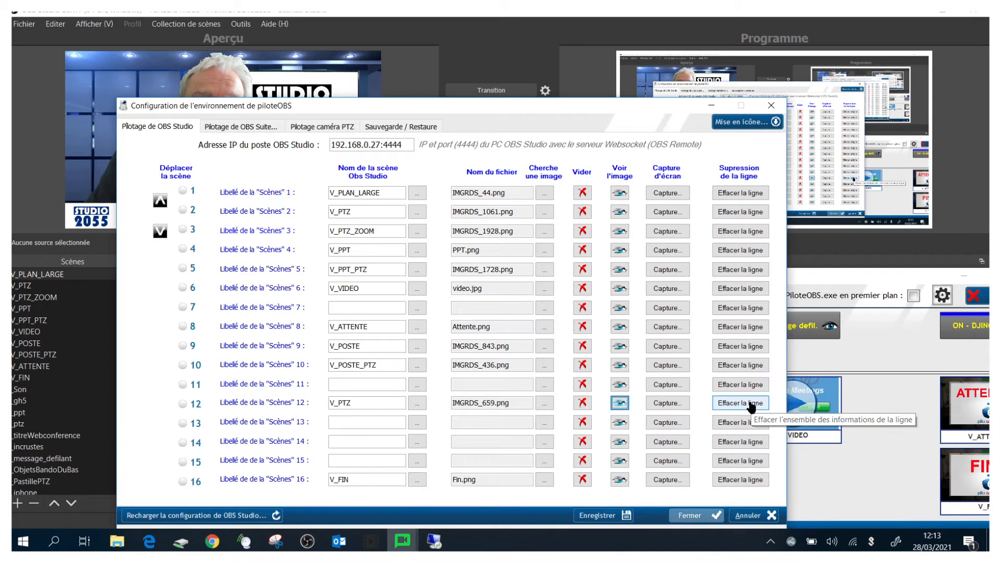
left_click(747, 405)
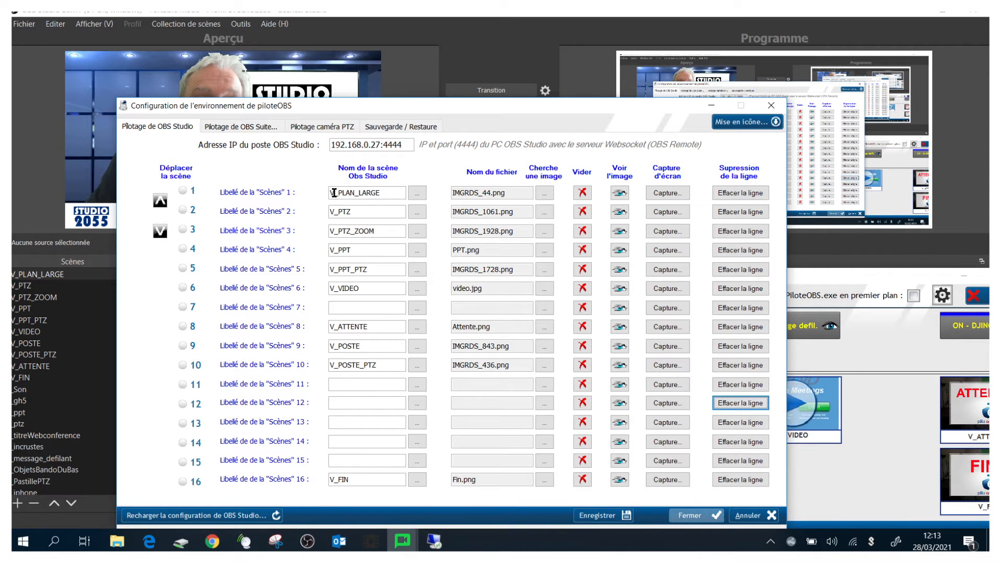
- Open the programmable button settings and assign the source V_VIDEO/VideoTest to programmable button 1
left_click(237, 129)
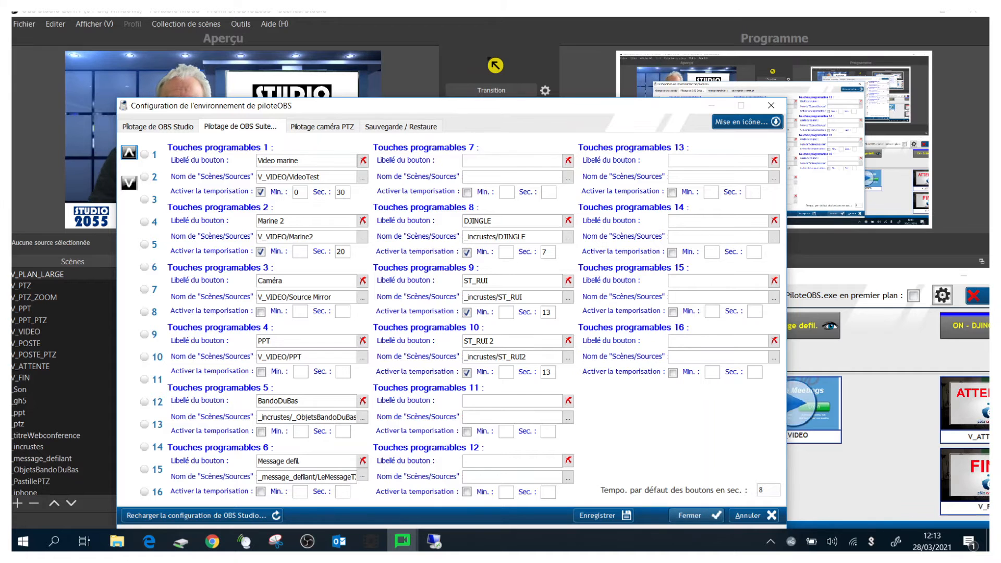
left_click_drag(394, 120, 418, 153)
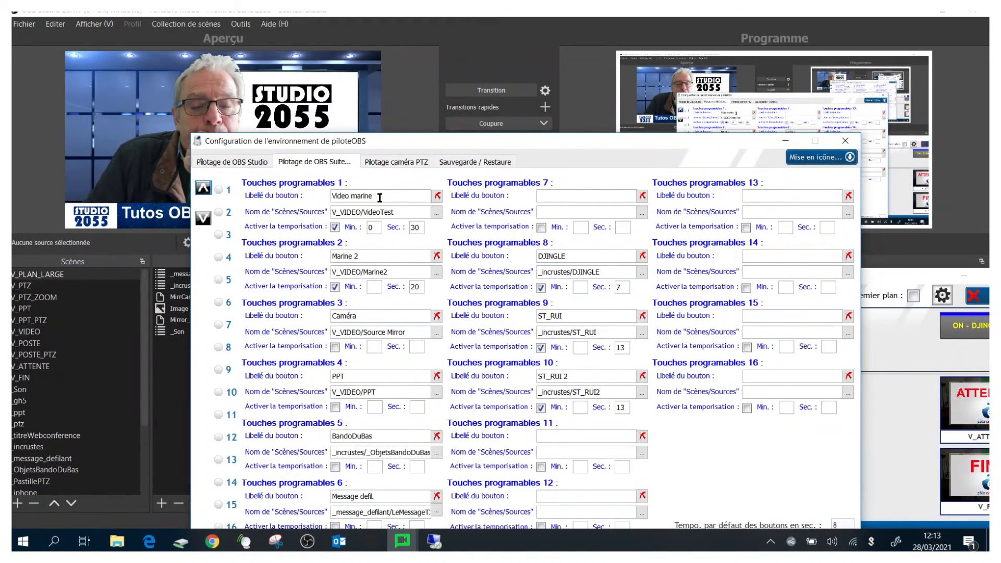
left_click(436, 213)
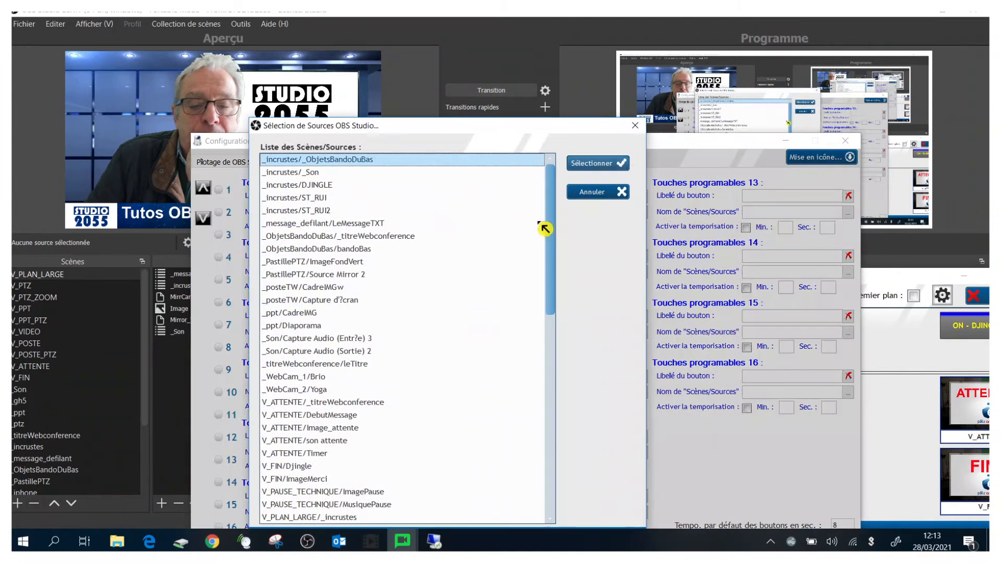
left_click_drag(559, 215, 579, 489)
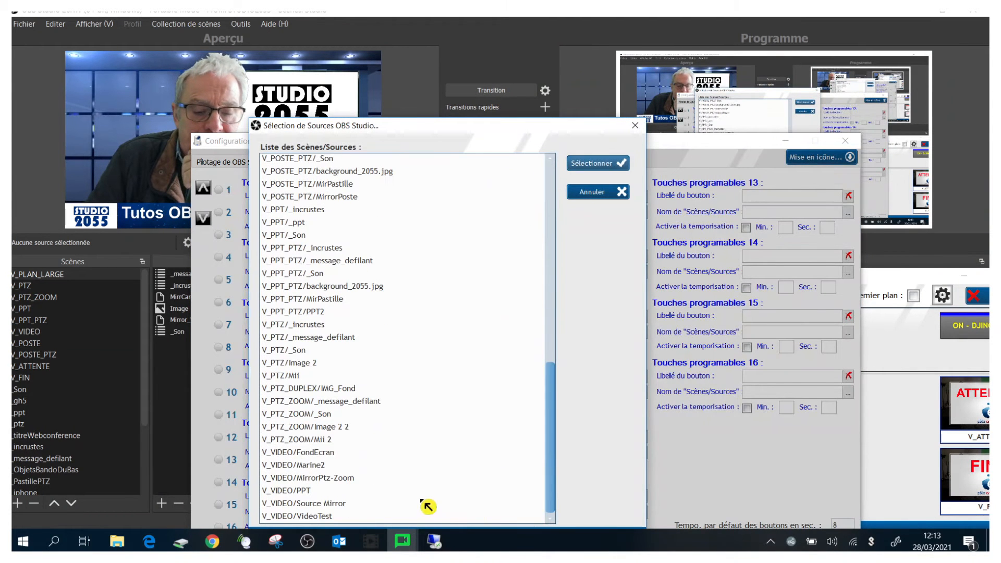
left_click(323, 517)
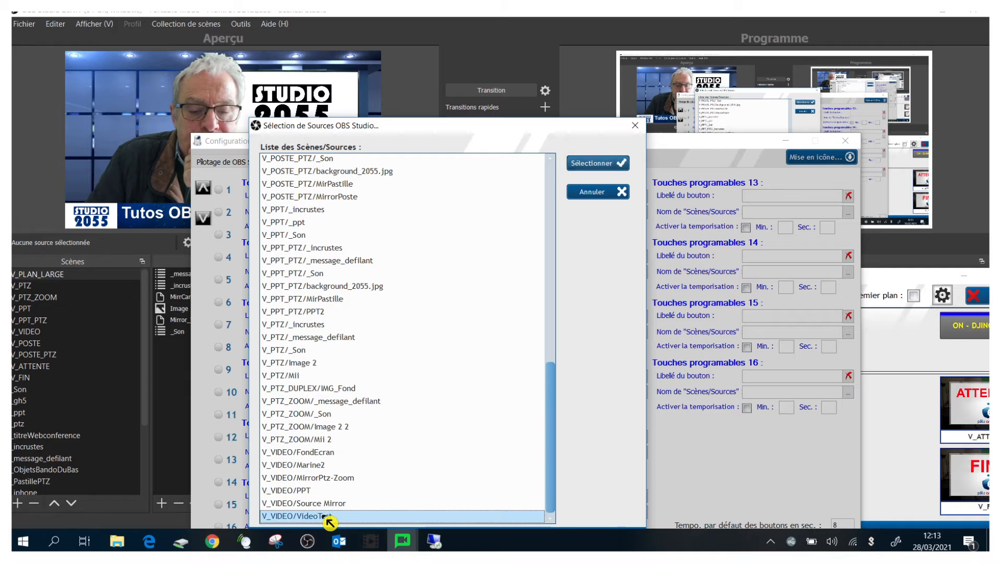
left_click(608, 163)
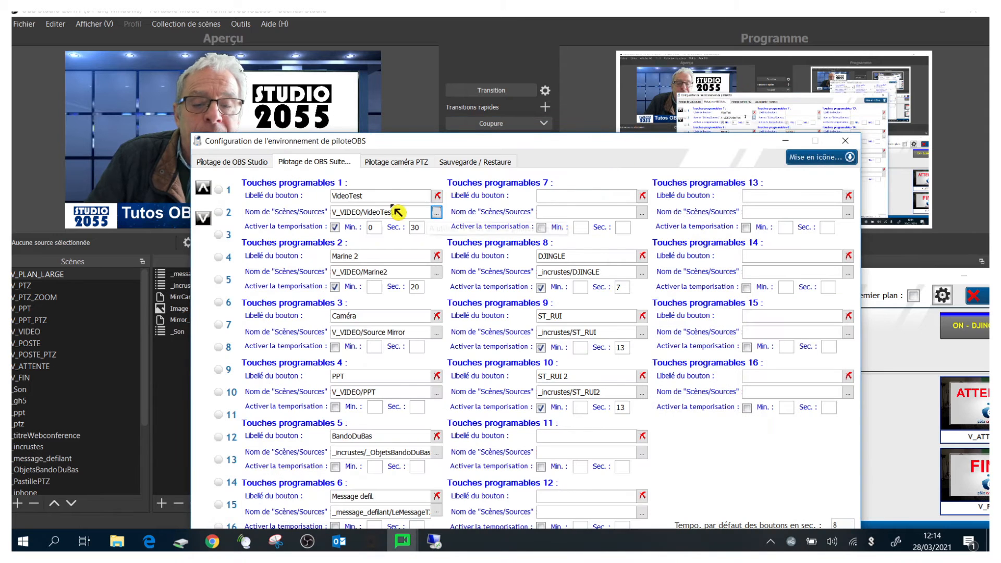
- Rename the label of programmable button 1 as Marine 1
double_click(383, 194)
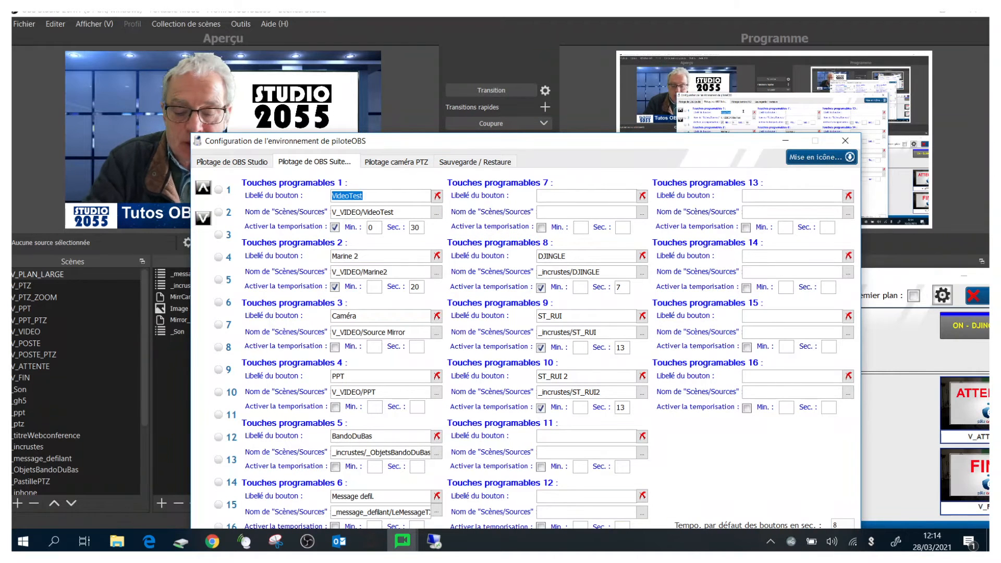
type("Mar")
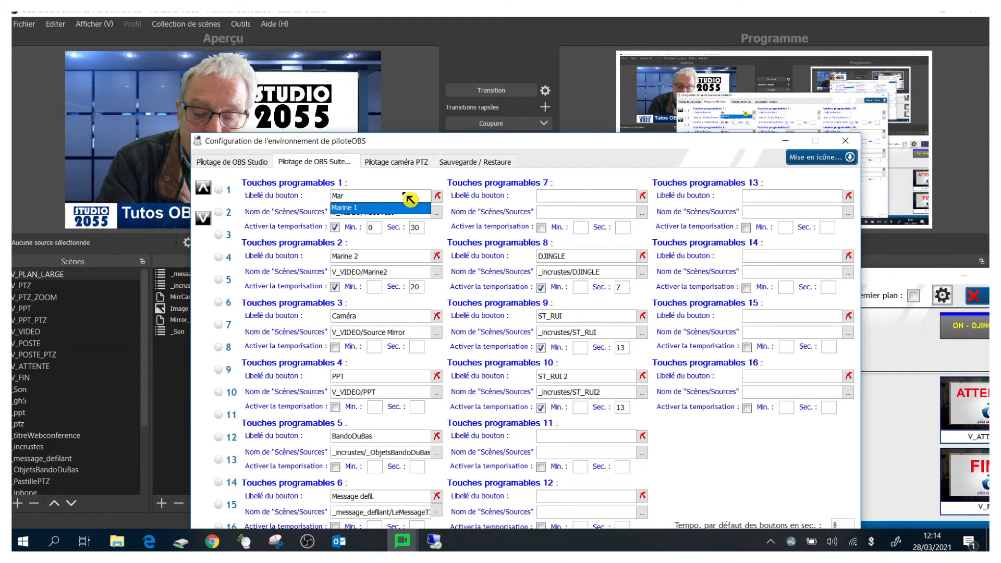
type("ine 1")
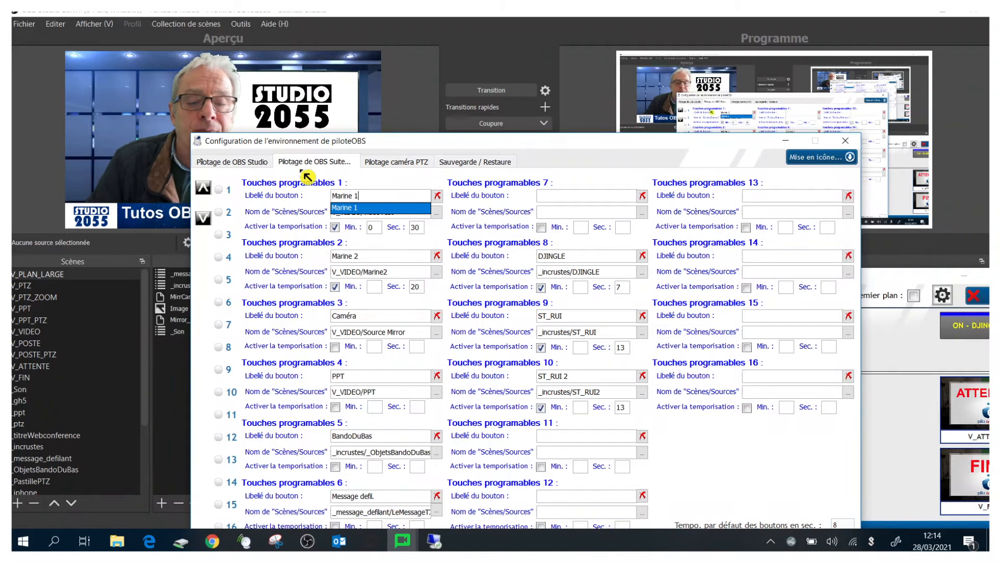
- Switch the timer of programmable button 1 off and on again, and set its duration to 12 seconds
left_click(336, 228)
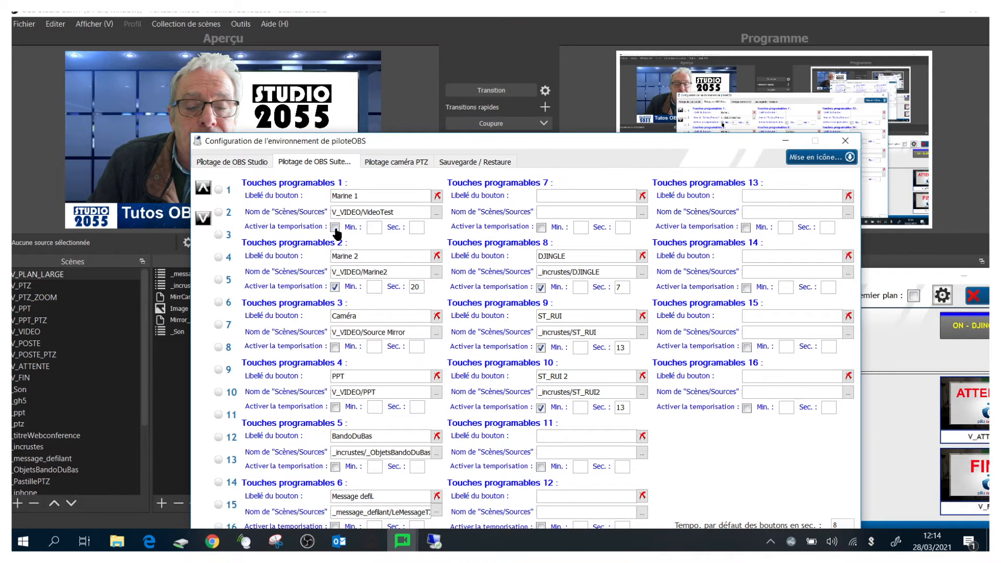
left_click(335, 228)
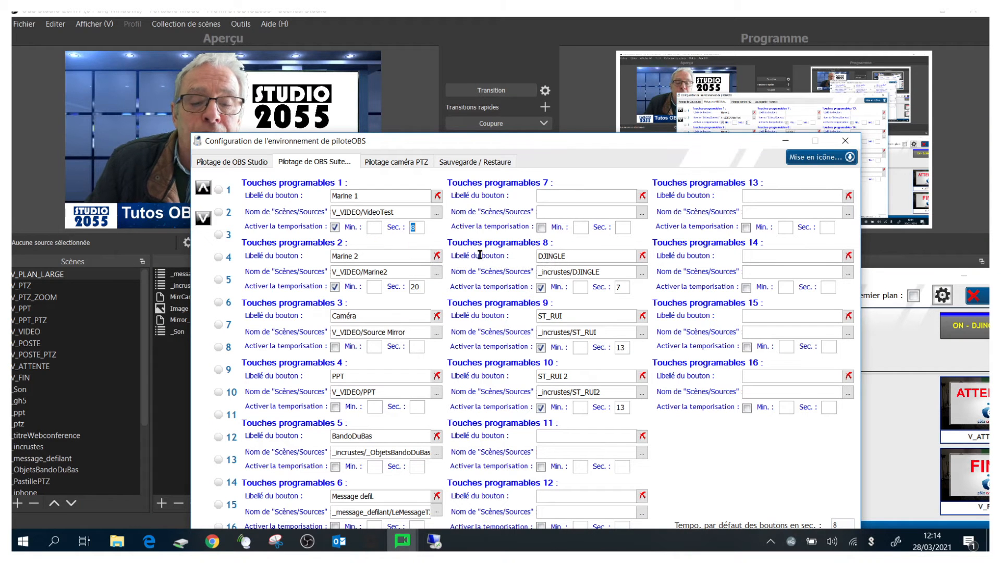
type("1")
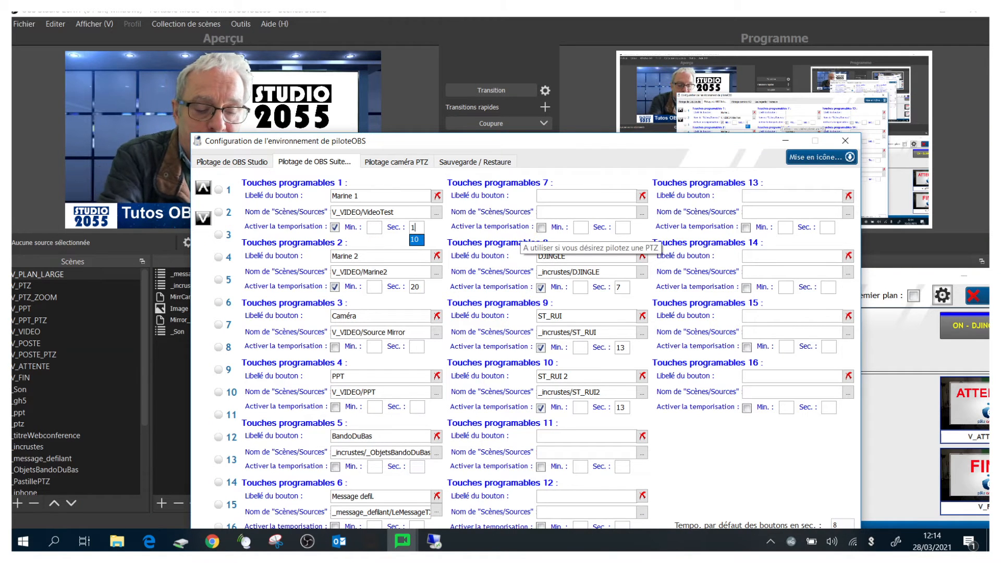
type("2")
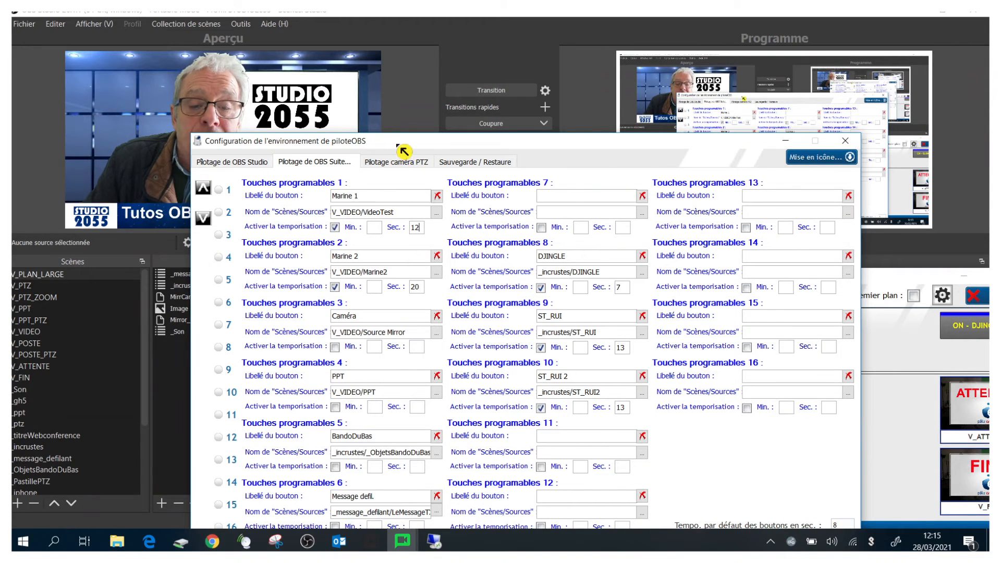
- Return to the OBS Studio scene list and move V_POSTE_PTZ from line 10 down to line 12 and back up again
left_click_drag(401, 142, 375, 86)
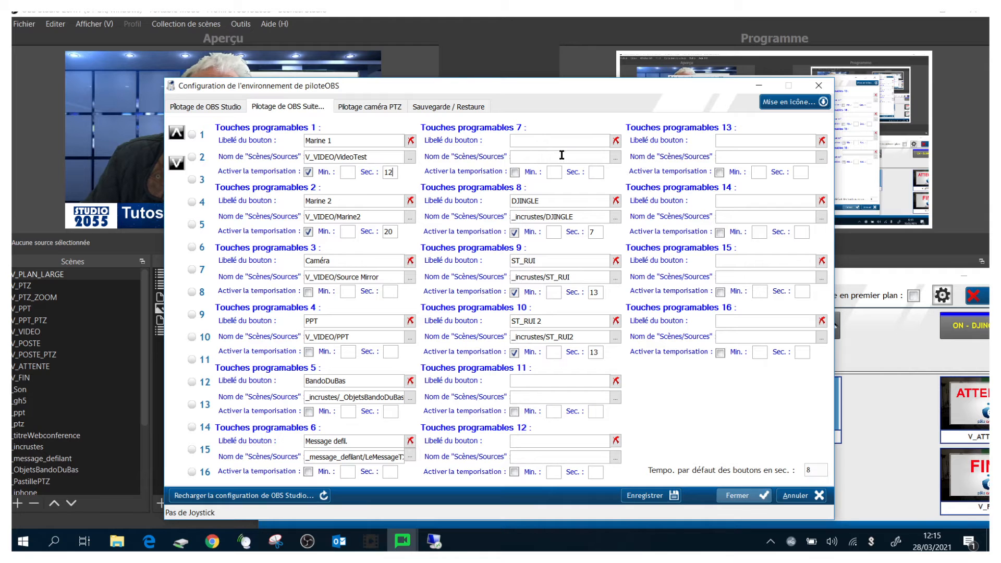
left_click(210, 109)
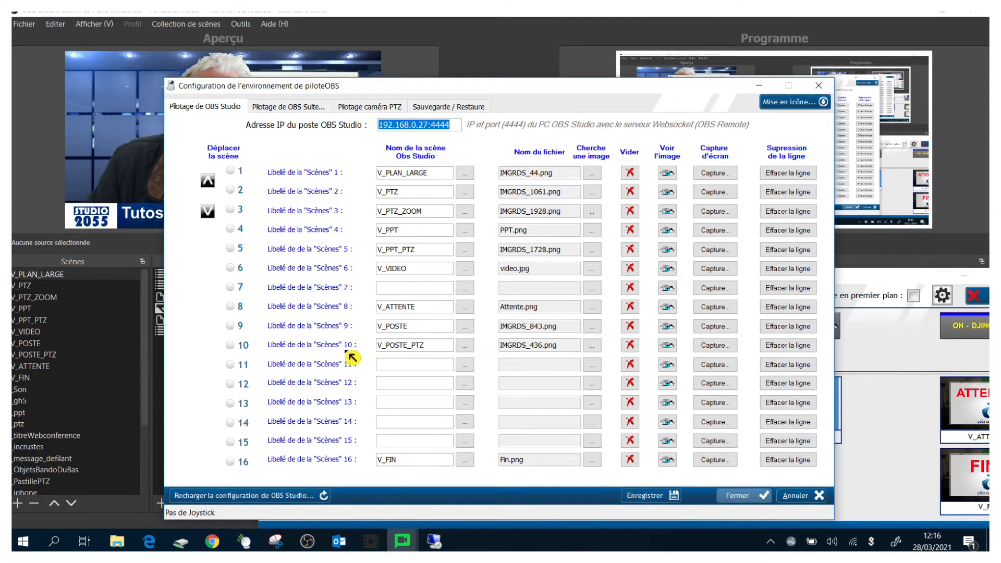
left_click(231, 348)
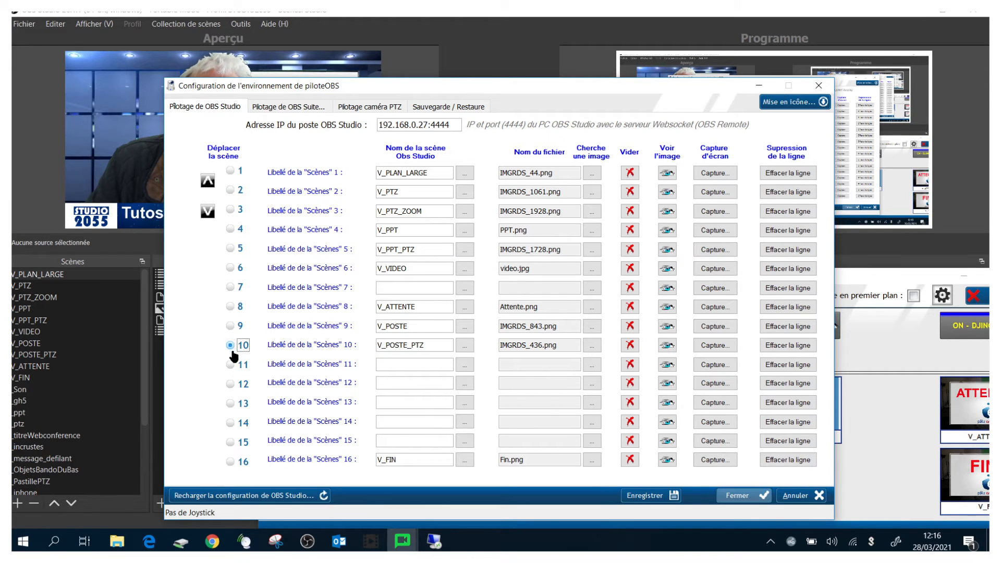
left_click(205, 216)
left_click(206, 216)
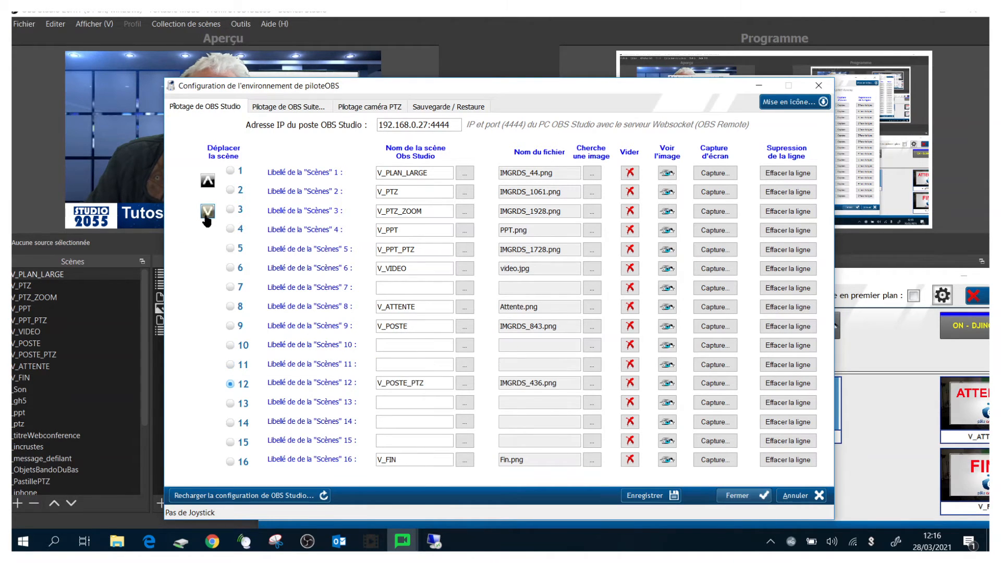
left_click(208, 180)
left_click(208, 181)
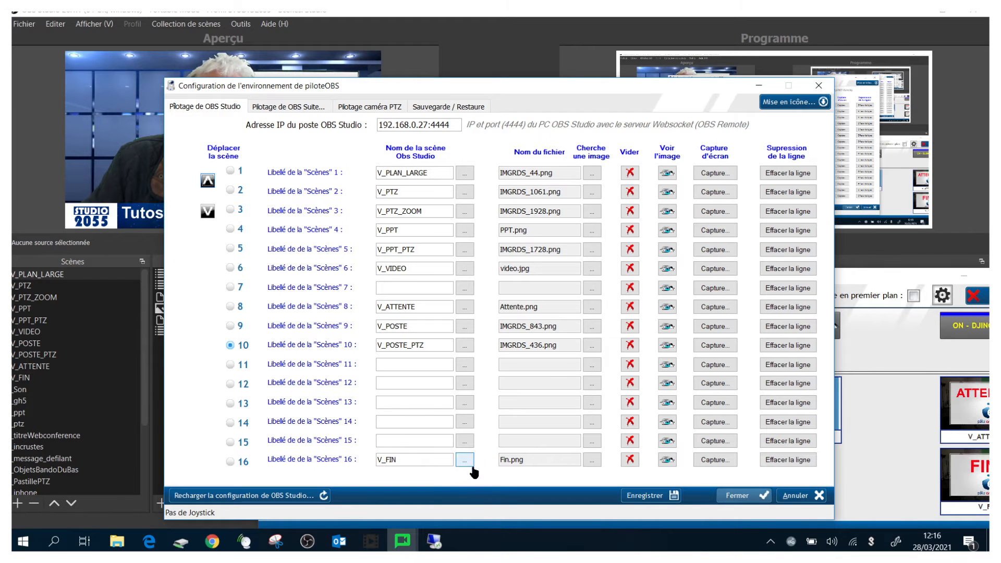
- Open the PTZ camera control settings and toggle the activation of the PTZ functions off and back on
left_click(295, 109)
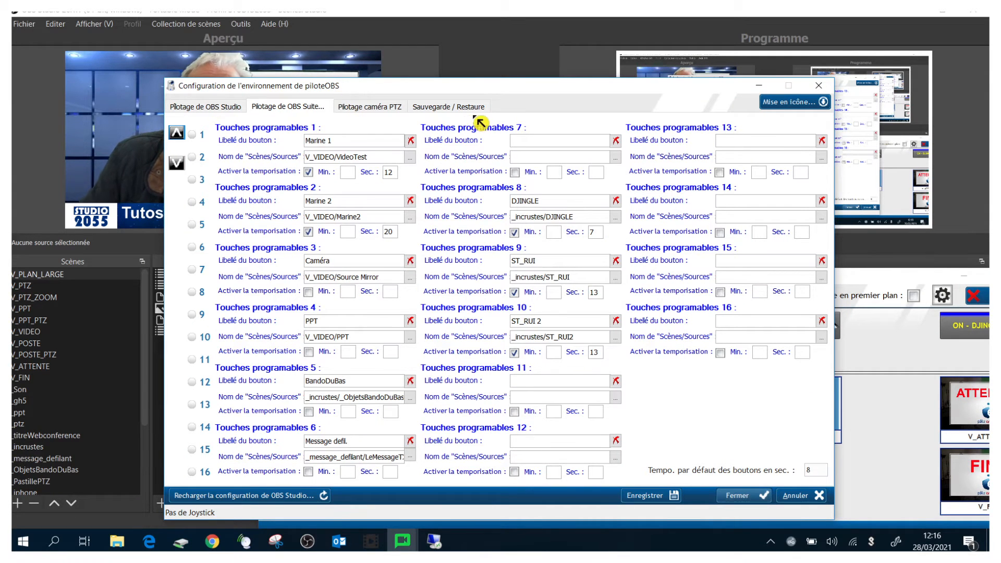
left_click(399, 111)
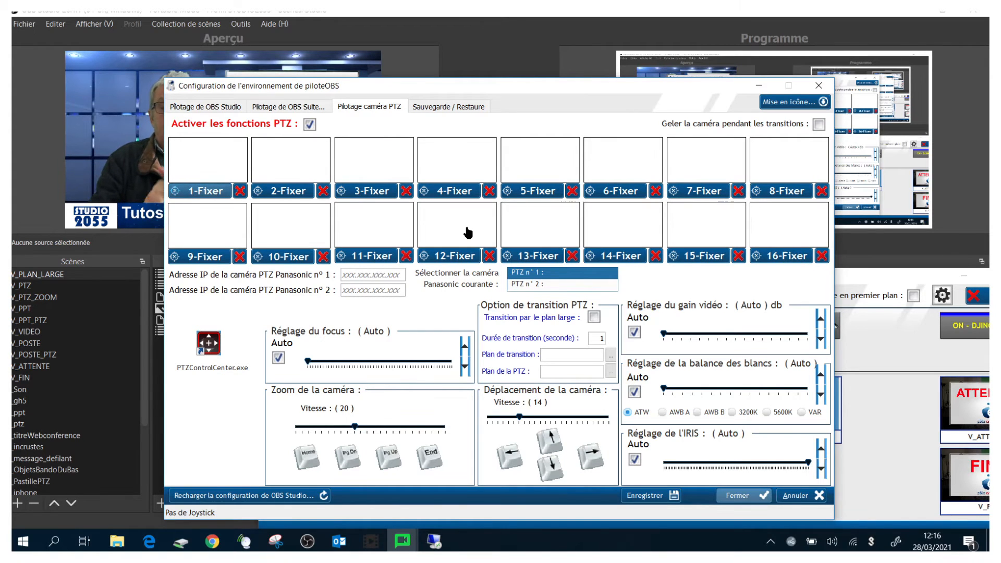
left_click(310, 124)
left_click(310, 125)
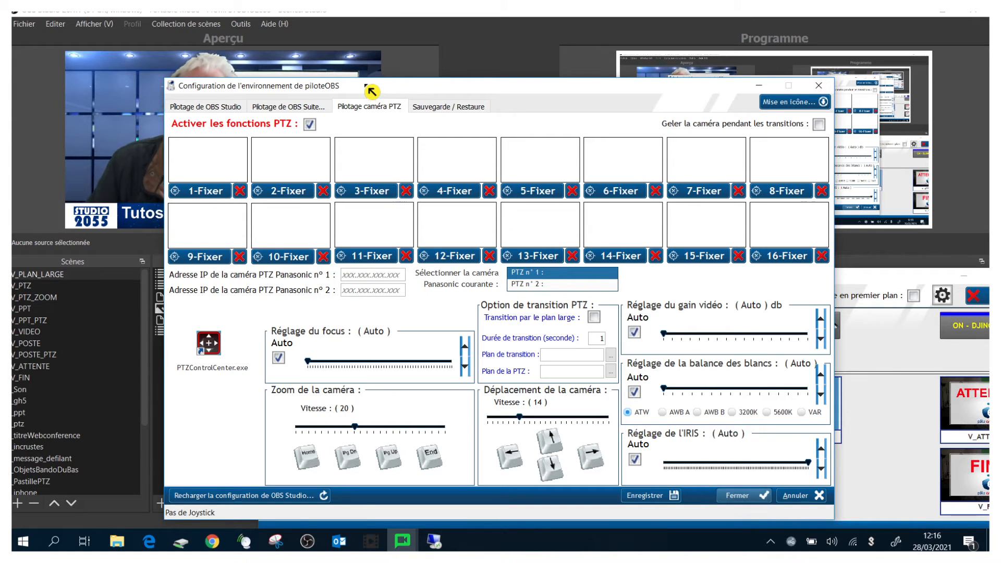
left_click(383, 272)
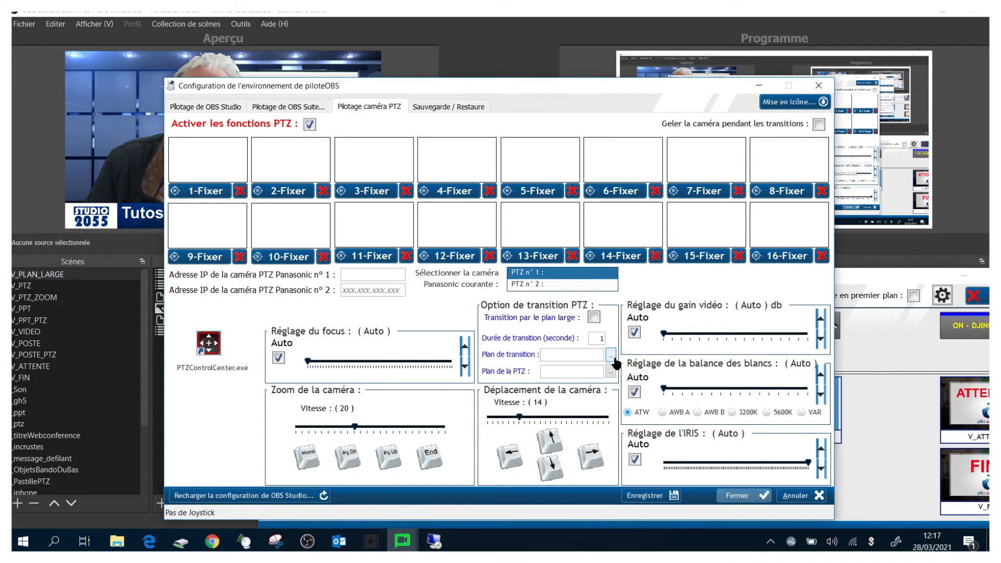
- Enable the PTZ transition through the wide shot and choose V_PLAN_LARGE as the transition scene
left_click(594, 321)
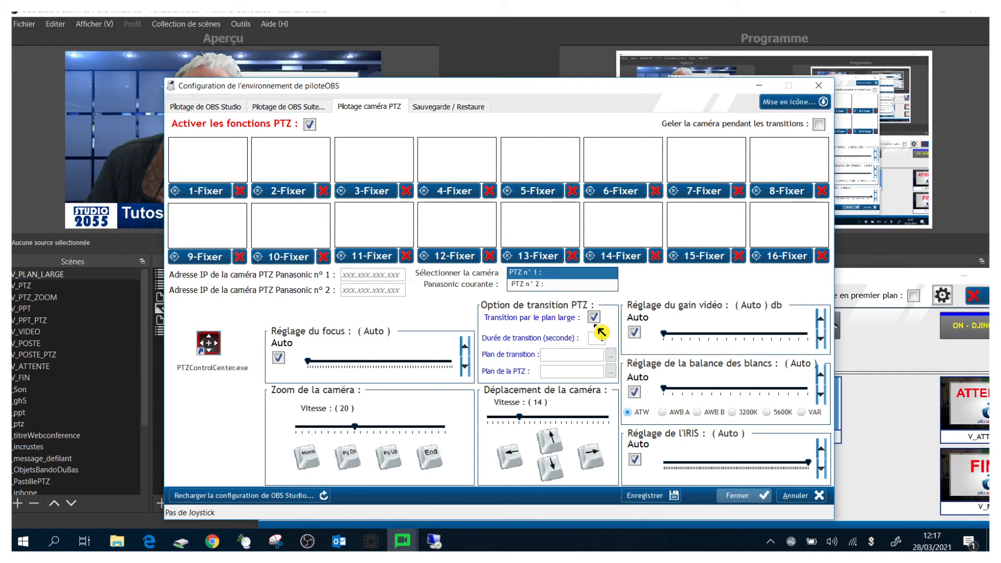
left_click(610, 357)
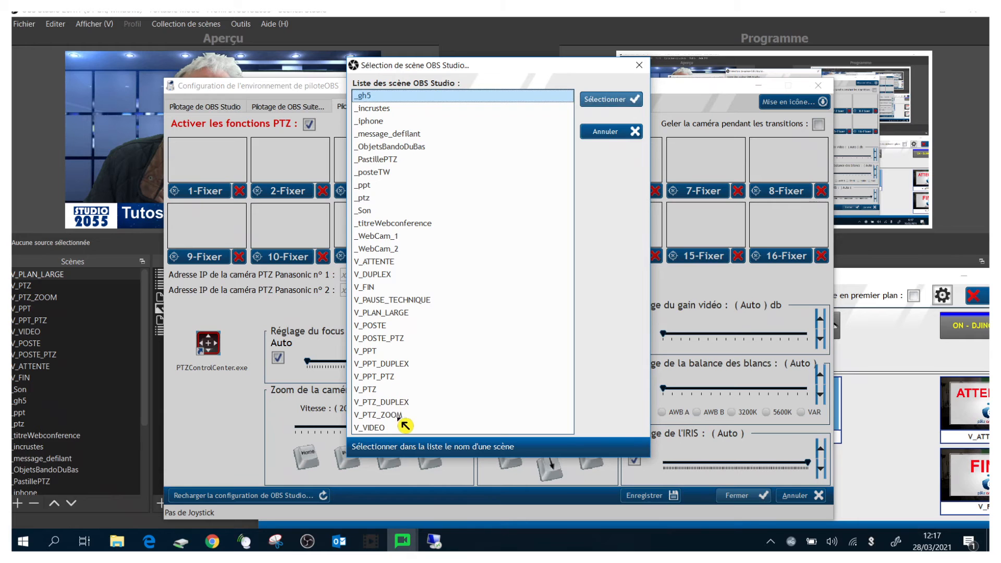
left_click(388, 313)
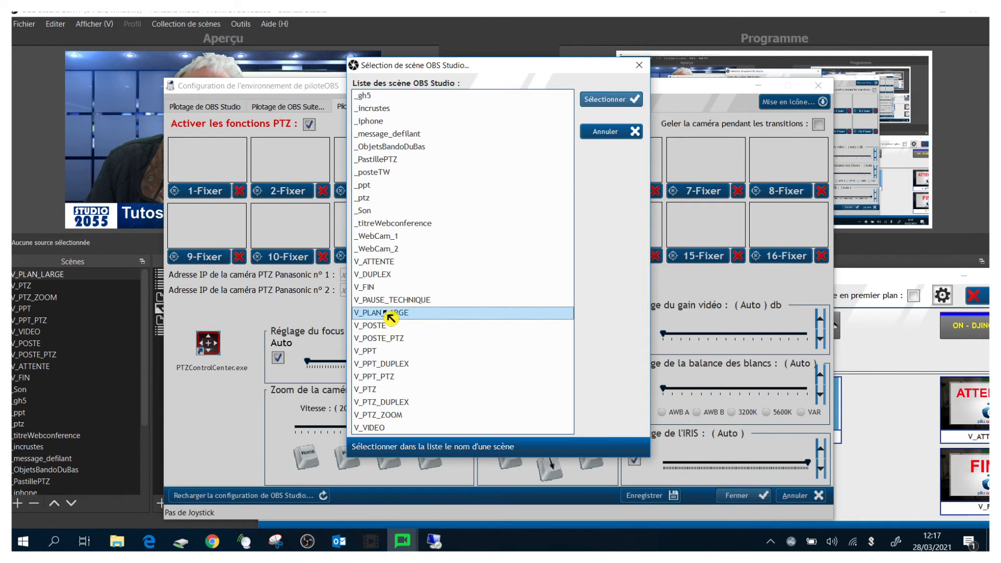
left_click(632, 99)
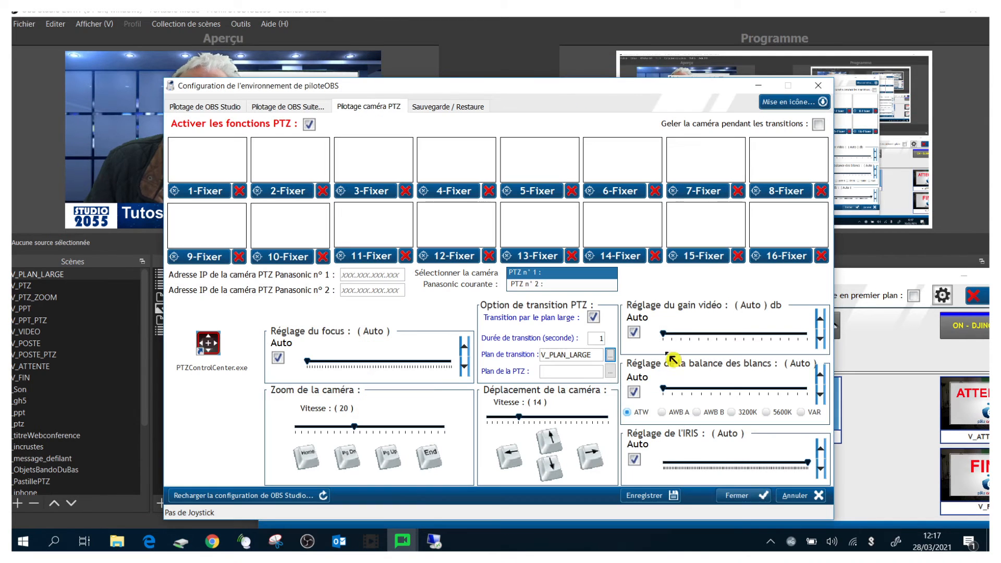
- Choose V_PTZ as the PTZ shot scene in the transition options and save the configuration
left_click(609, 371)
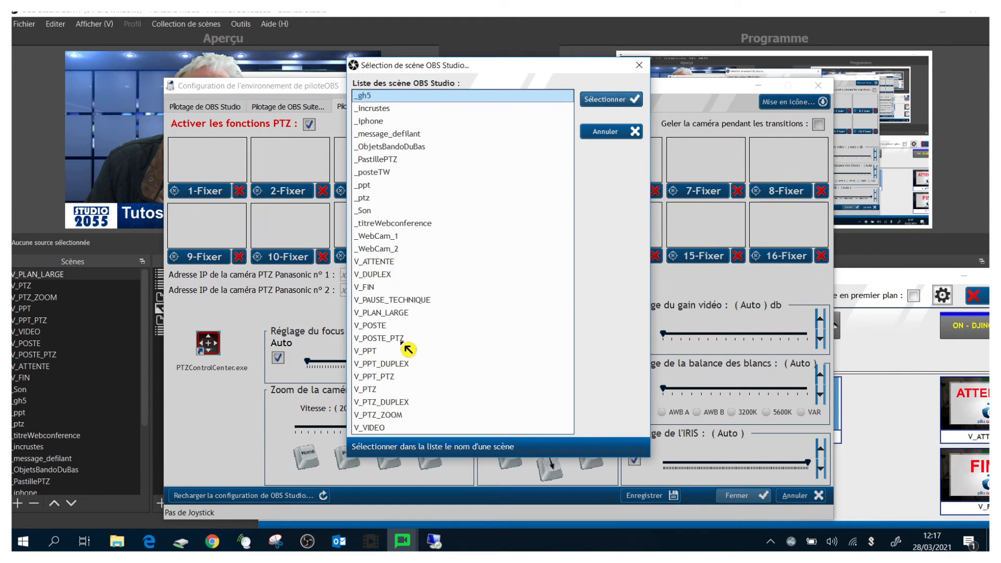
left_click(396, 388)
left_click(591, 99)
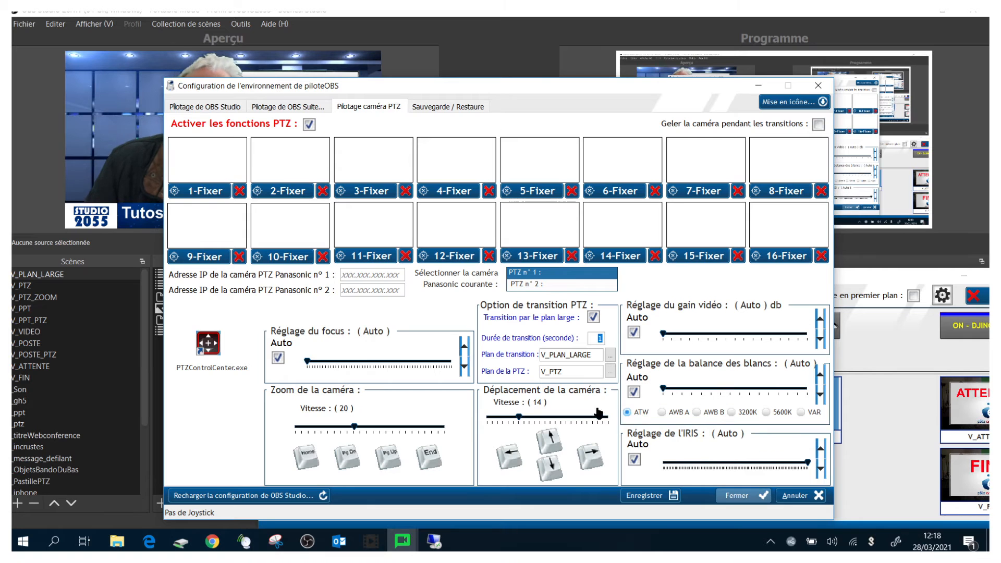
left_click(640, 496)
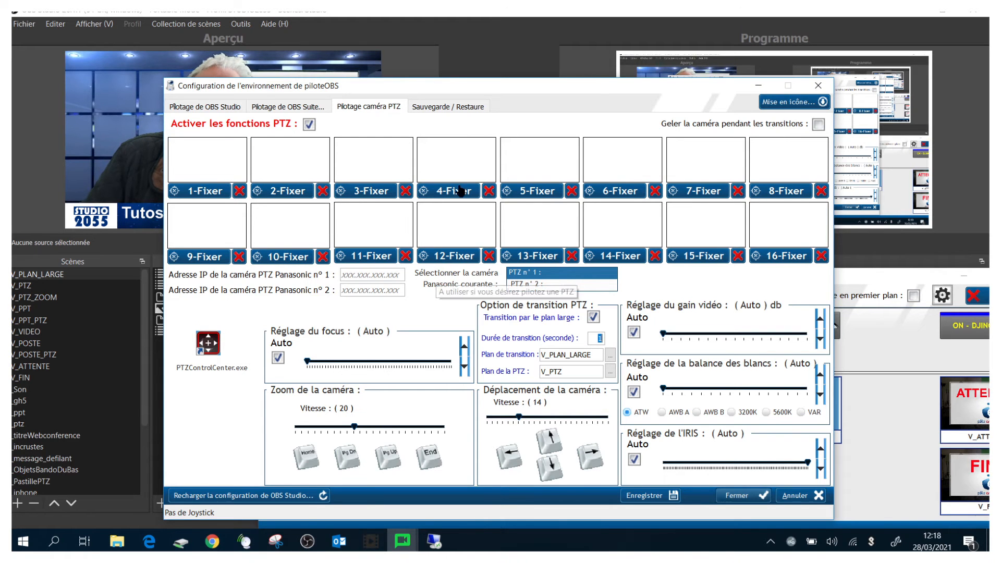
- Try the camera's white balance presets 3200K, 5600K, AWB A and ATW one after another
left_click_drag(376, 89, 492, 68)
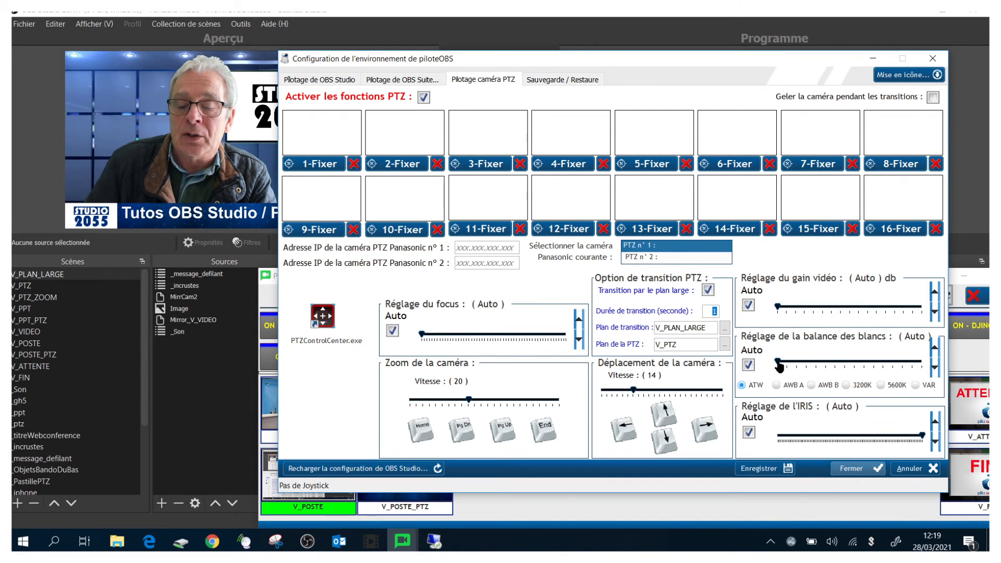
left_click(847, 385)
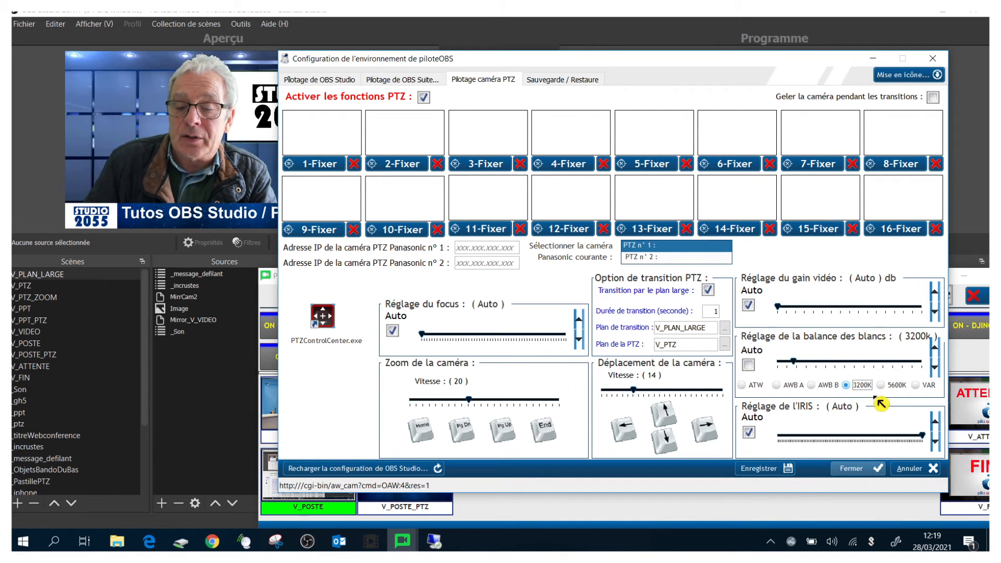
left_click(882, 386)
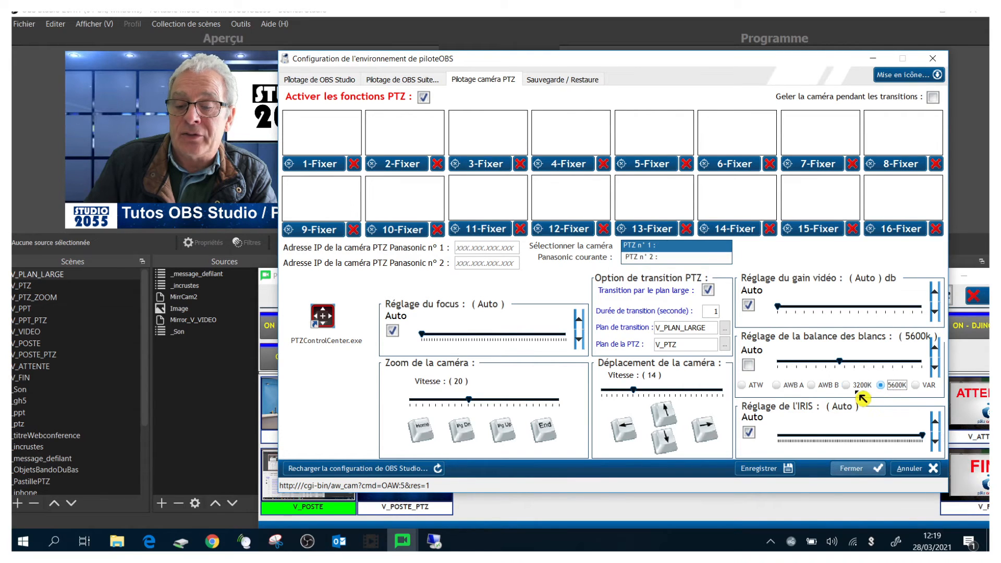
left_click(777, 386)
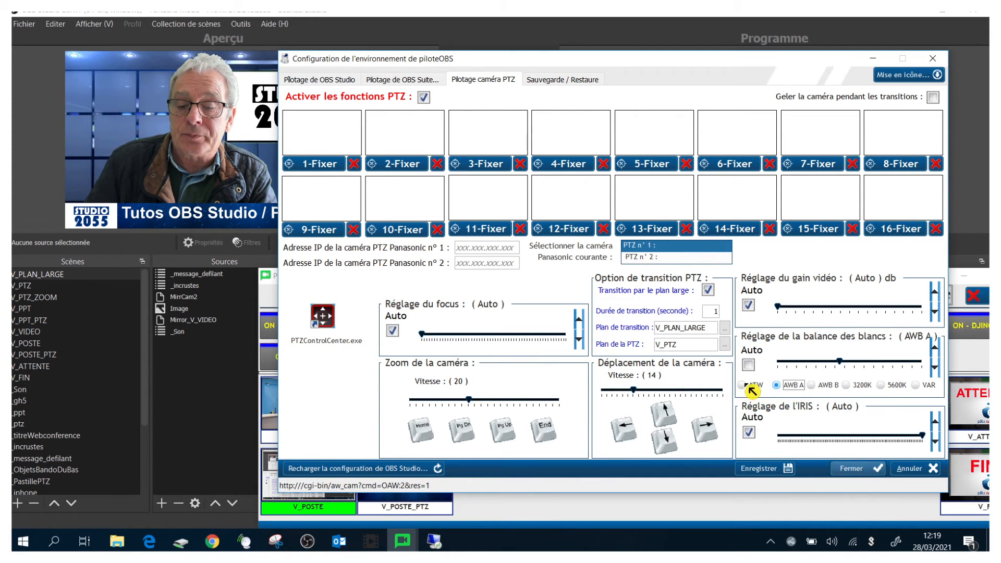
left_click(748, 386)
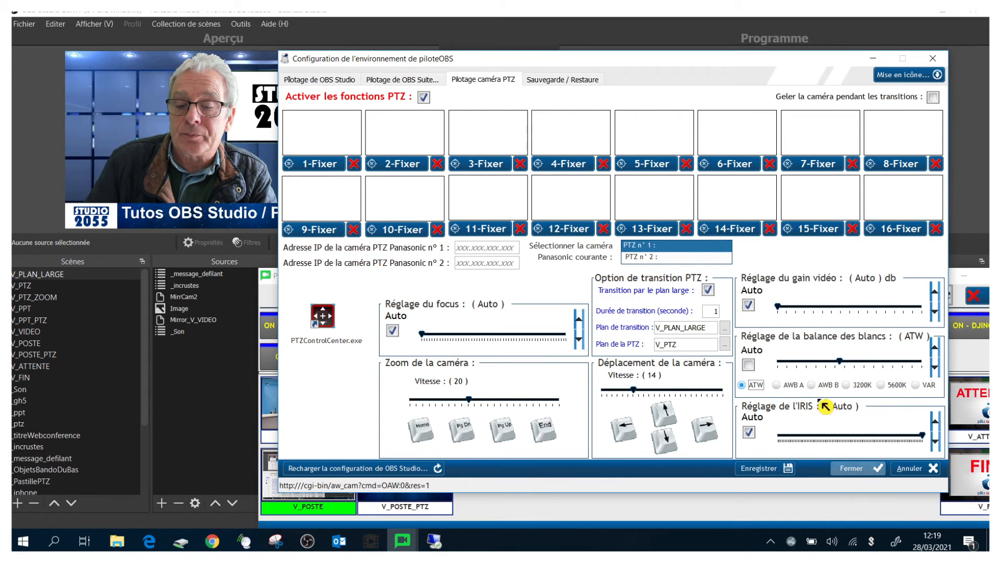
- Set the camera's white balance to the variable mode VAR and adjust it to about 6900K
left_click(916, 386)
left_click_drag(839, 365, 957, 353)
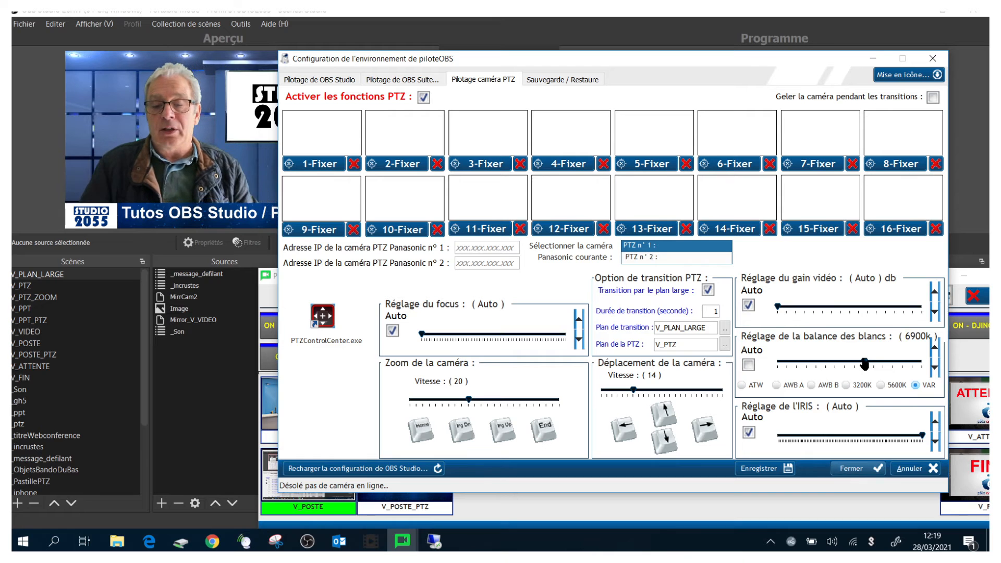
- Raise the camera's variable white balance to 7500K and fine-tune it up to 7700K
mouse_move(864, 364)
left_mouse_down()
mouse_move(829, 368)
mouse_move(931, 387)
mouse_move(874, 371)
left_mouse_up()
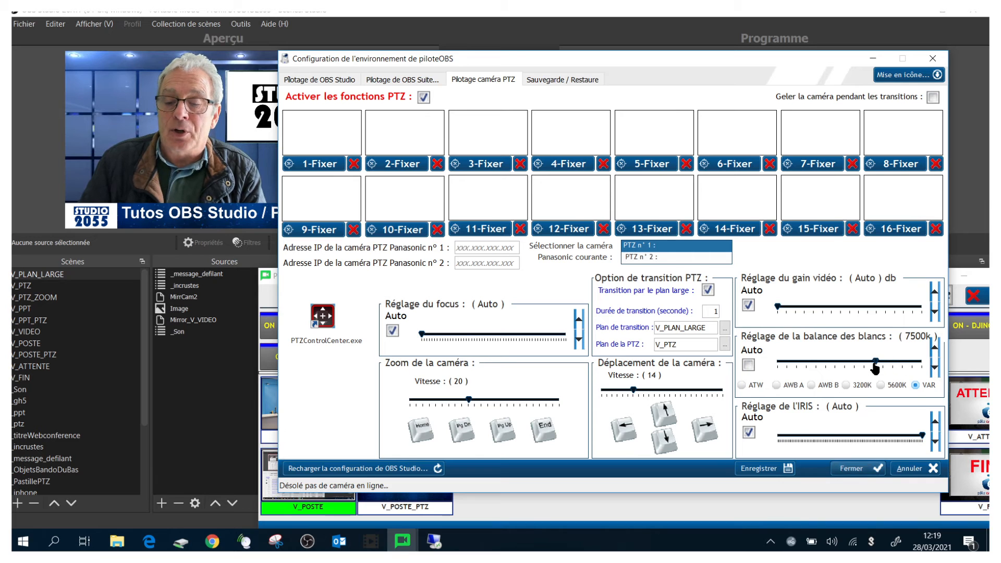
left_click(936, 369)
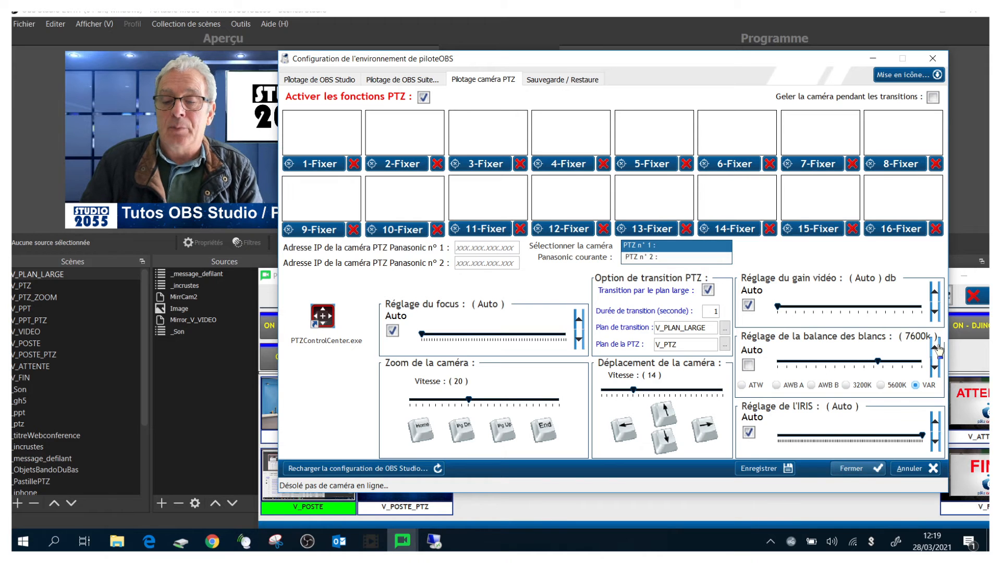
left_click(936, 346)
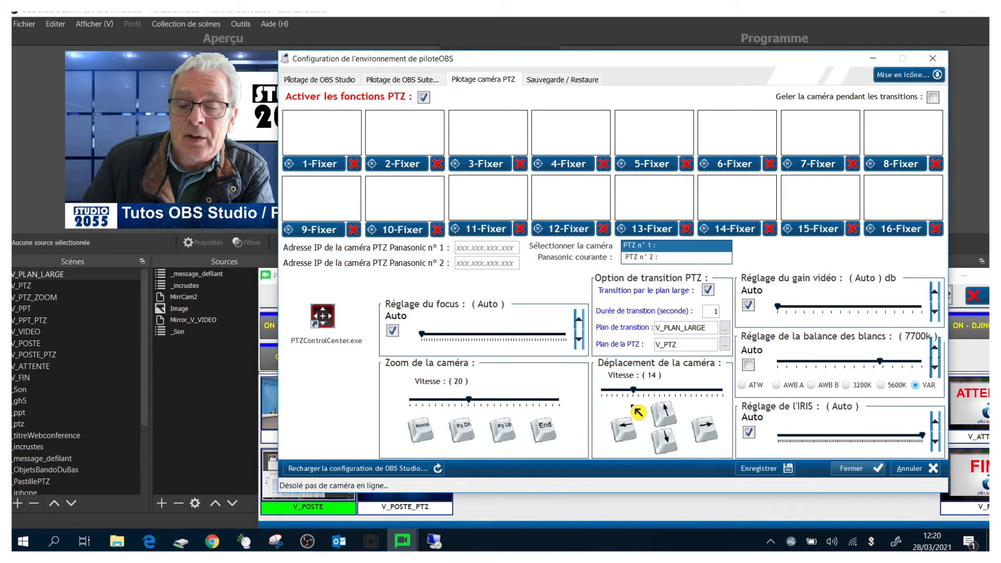
- Disable the PTZ functions, return to the OBS Studio scene control settings and save the configuration
left_click(423, 97)
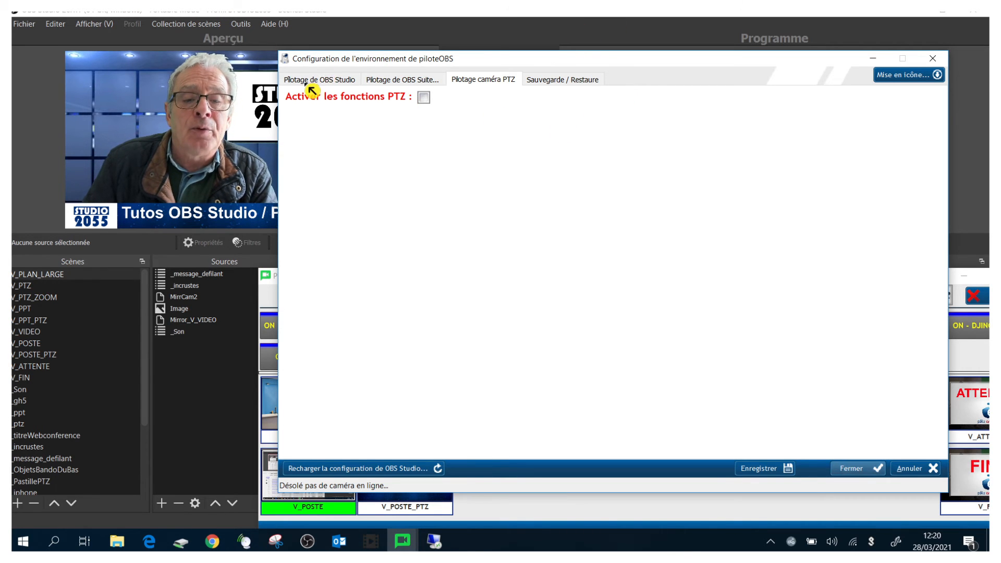
left_click(326, 80)
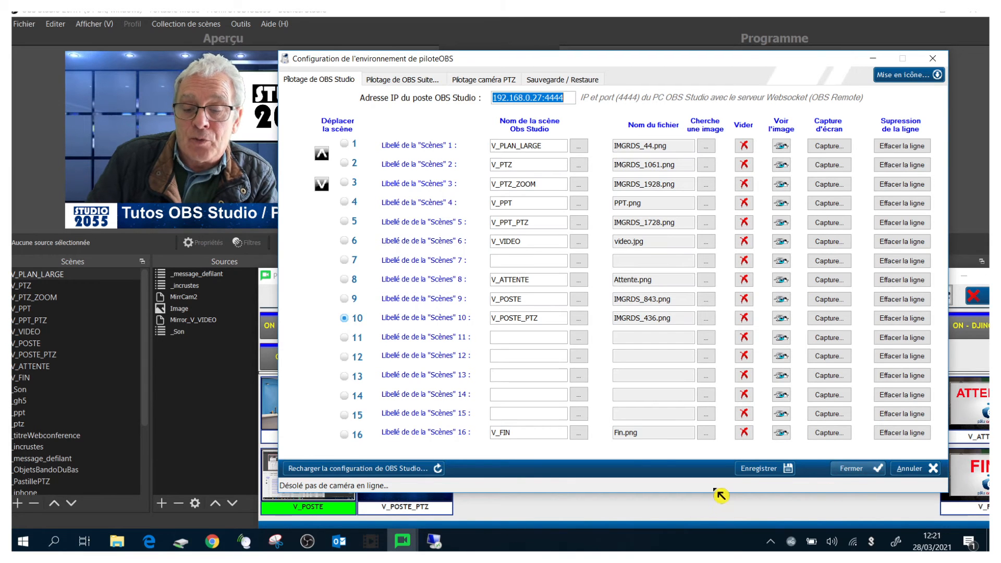
left_click(760, 468)
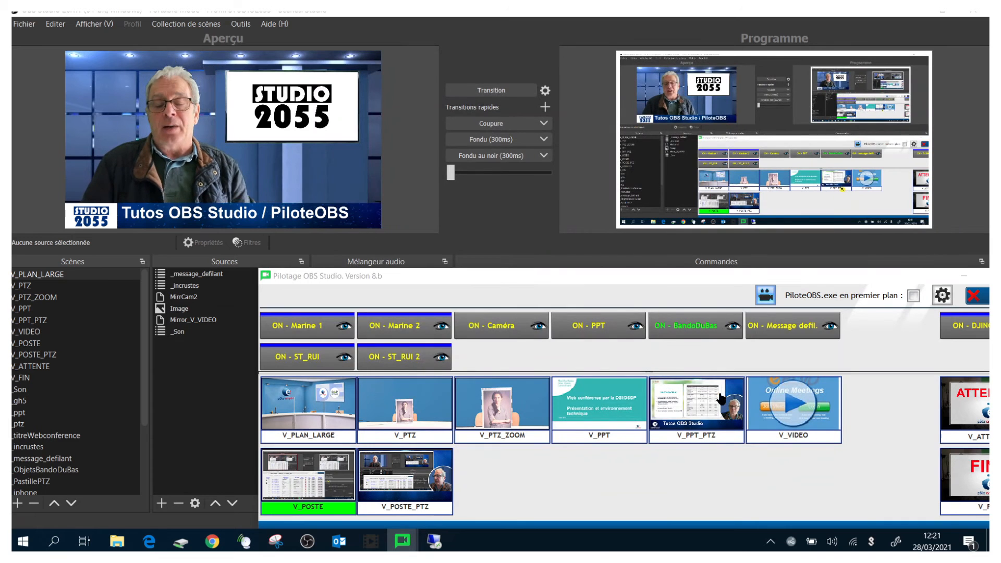
- View the streaming and recording management dialog and the PiloteOBS configuration window, dismissing each one
left_click(765, 295)
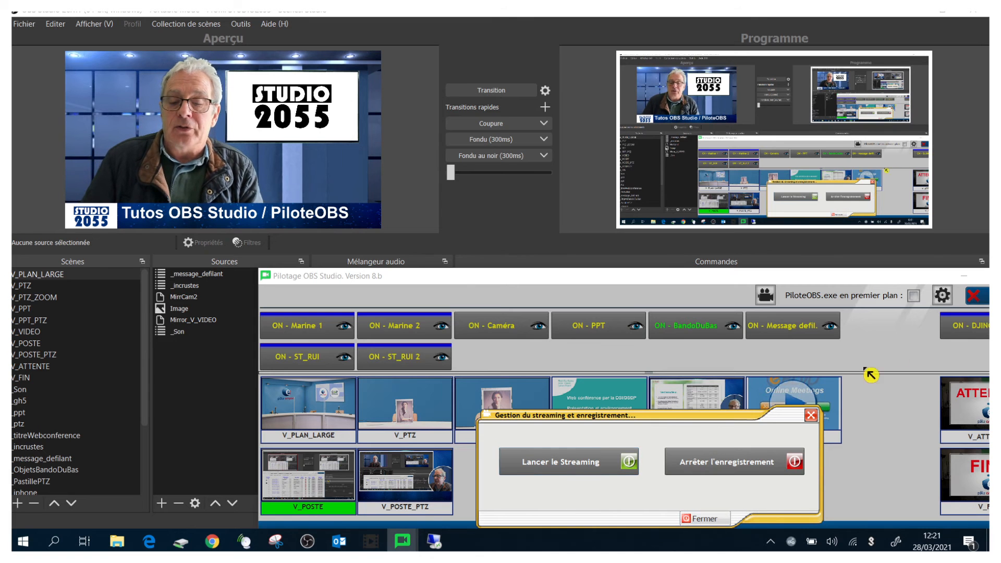
left_click(704, 518)
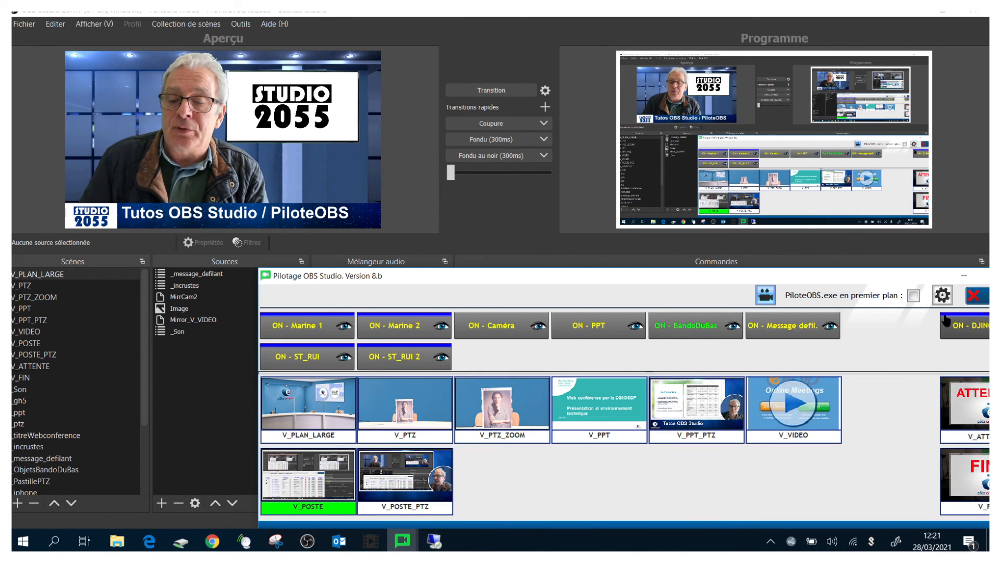
left_click(942, 295)
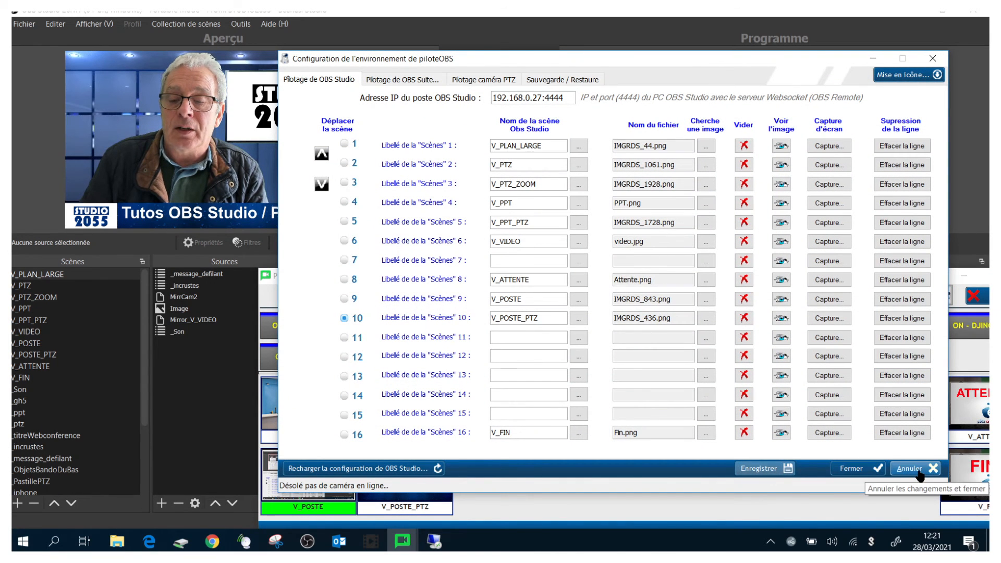
left_click(896, 76)
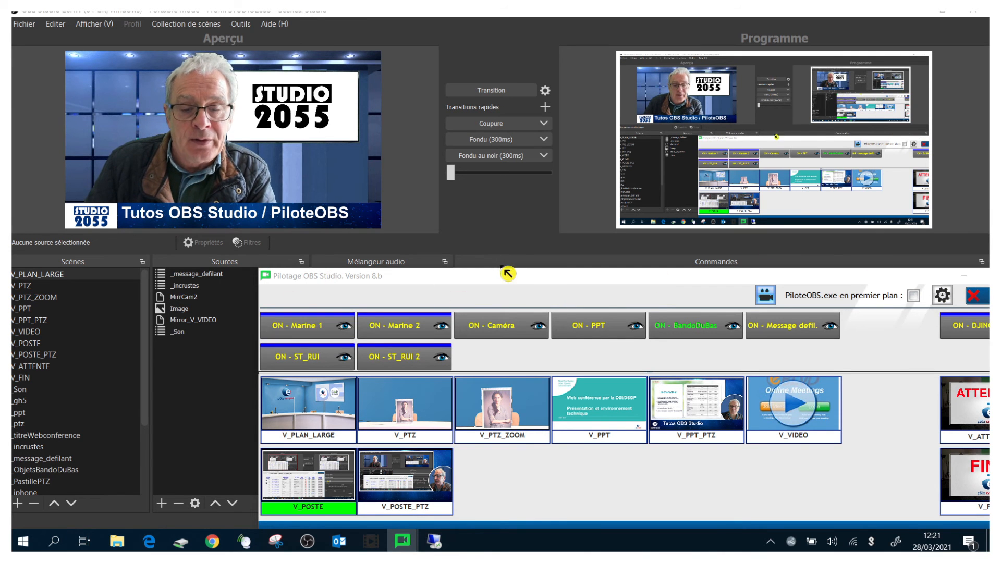
- Move the PiloteOBS control window so that all of its scene and source buttons fit on screen
left_click_drag(508, 277, 369, 269)
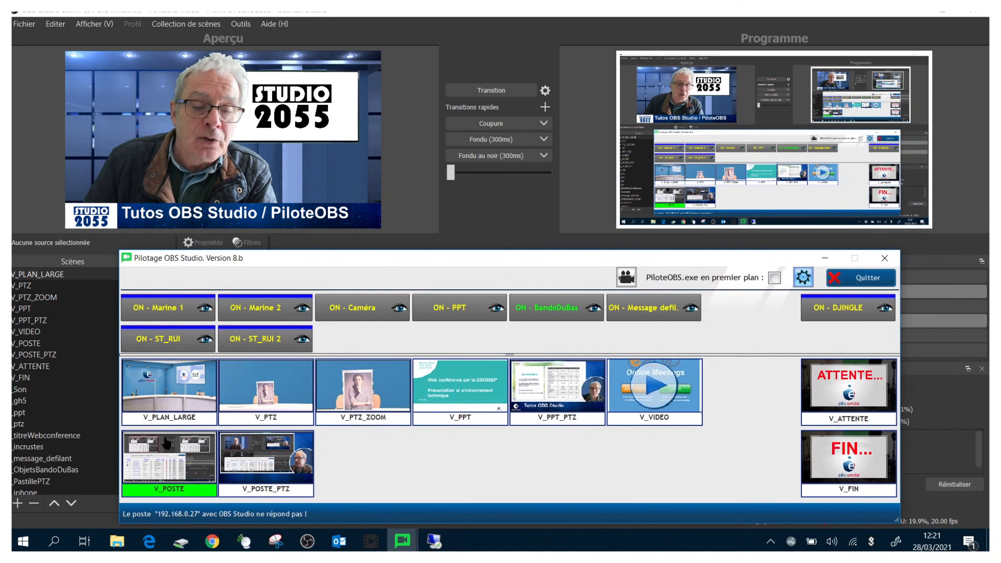